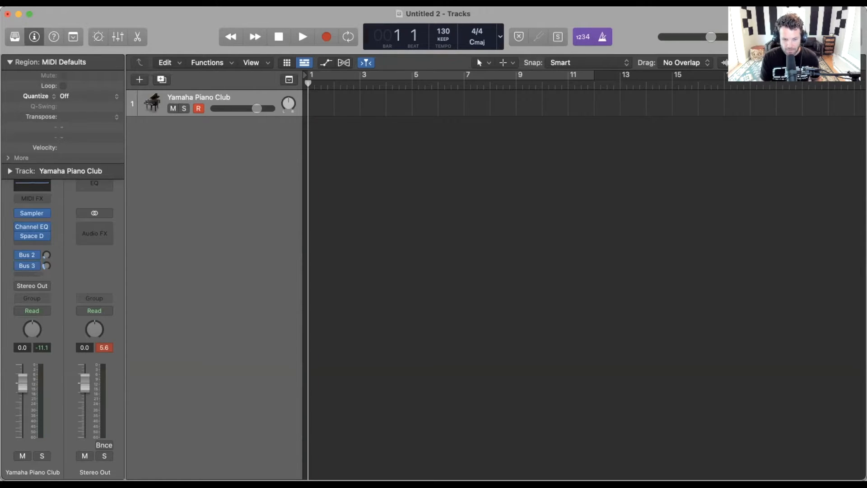
Record a chord progression on the Yamaha Piano Club track until bar 10.
{"action": "key", "text": "r"}
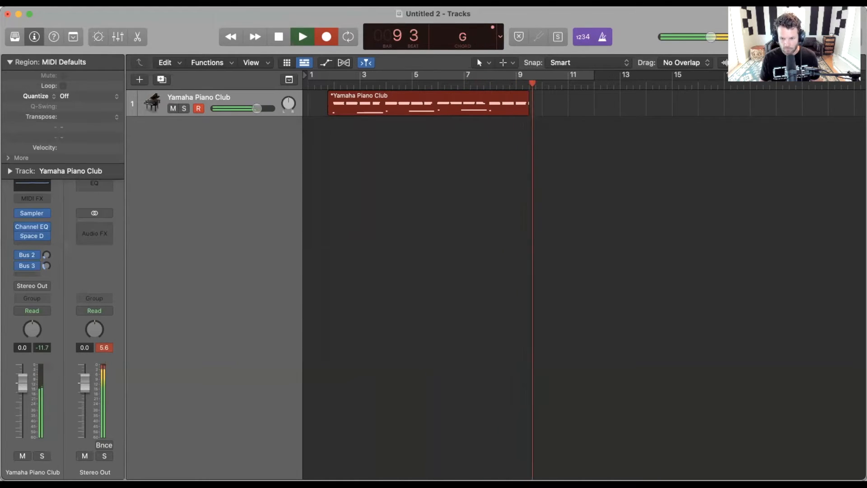
{"action": "key", "text": "space"}
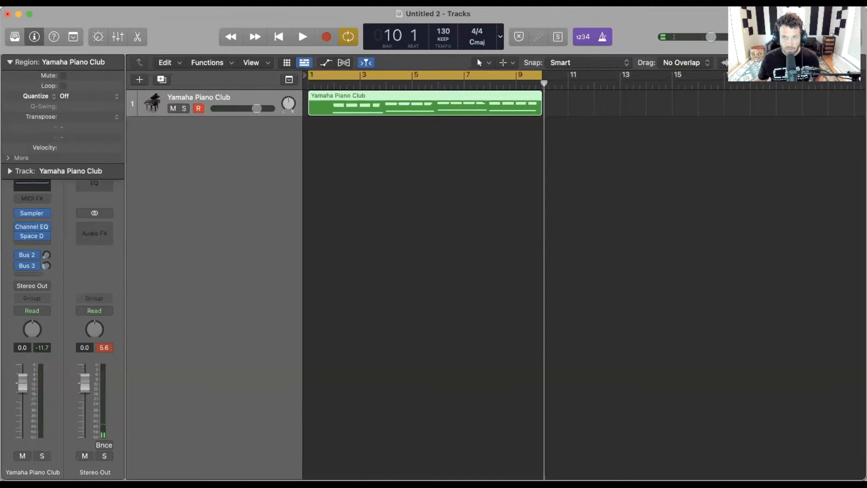
{"action": "key", "text": "space"}
Split the piano region at bar 2, splitting crossing notes, remove its first bar, and fit the remainder from bar 1 to bar 9.
{"action": "key", "text": "super+t"}
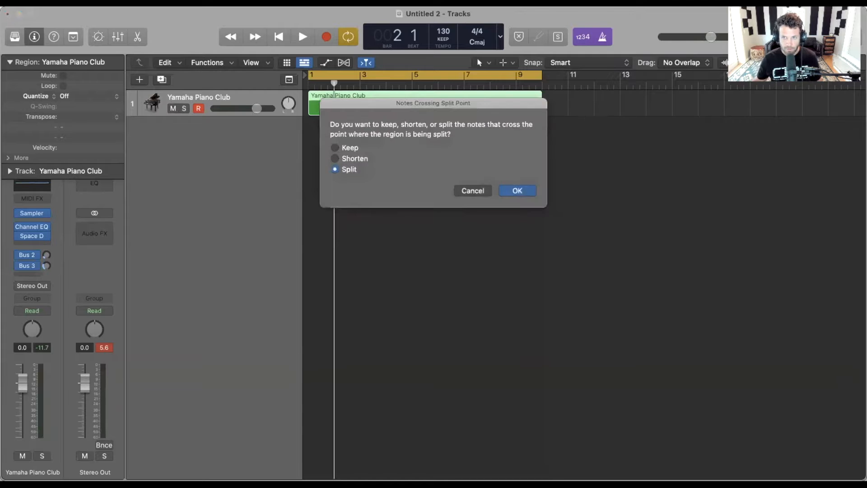
{"action": "key", "text": "Return"}
{"action": "key", "text": "Left"}
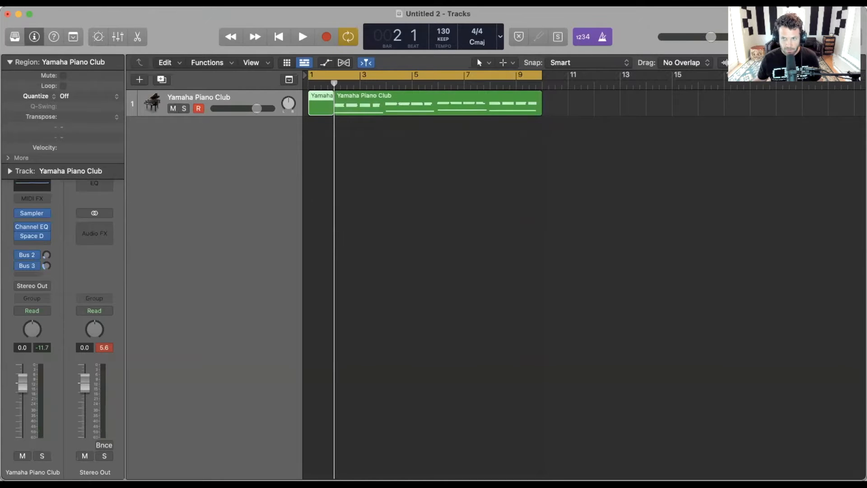
{"action": "key", "text": "Delete"}
{"action": "key", "text": "Right"}
{"action": "key", "text": "Delete"}
{"action": "key", "text": "Return"}
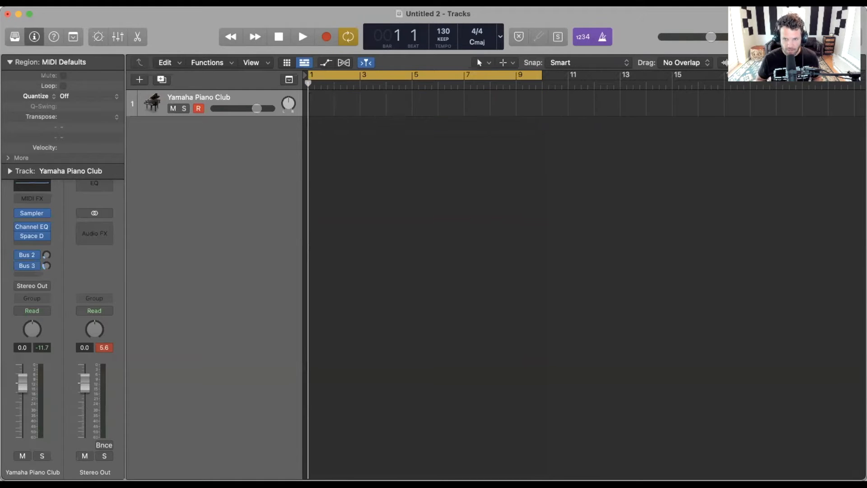
{"action": "key", "text": "super+z"}
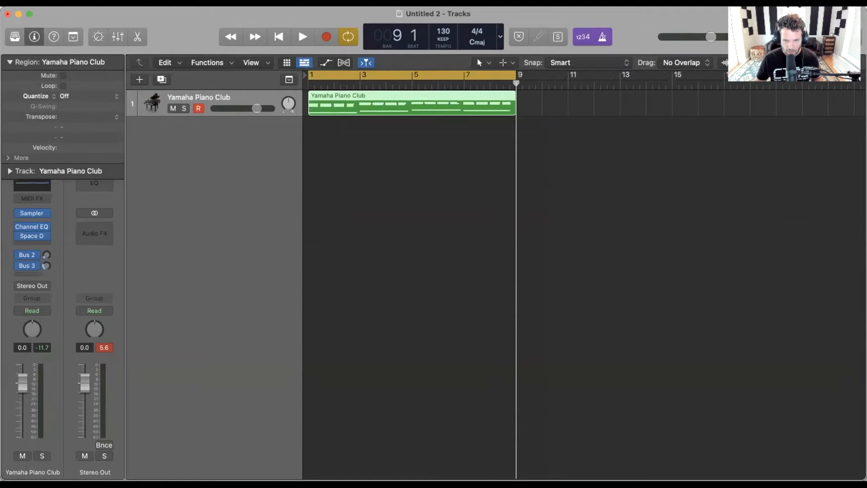
Show the region's notes in the Piano Roll and review the chords and bass notes during playback.
{"action": "key", "text": "p"}
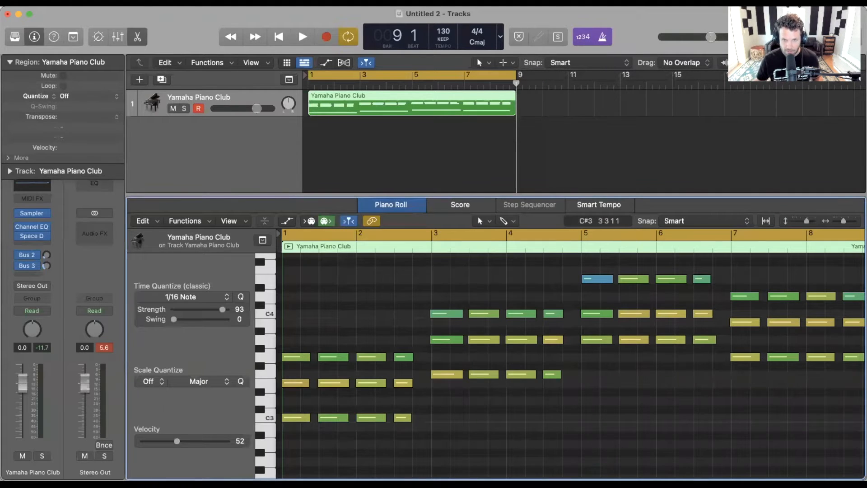
{"action": "key", "text": "space"}
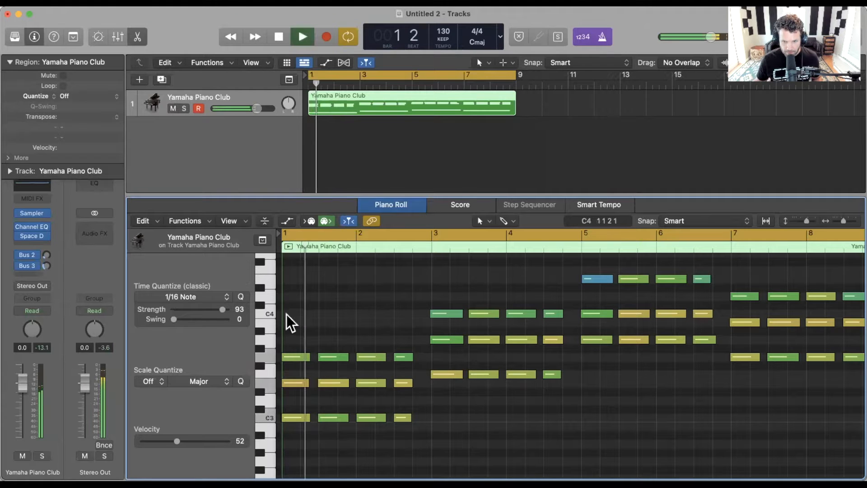
{"action": "scroll", "coordinate": [289, 323], "scroll_direction": "down", "scroll_amount": 10}
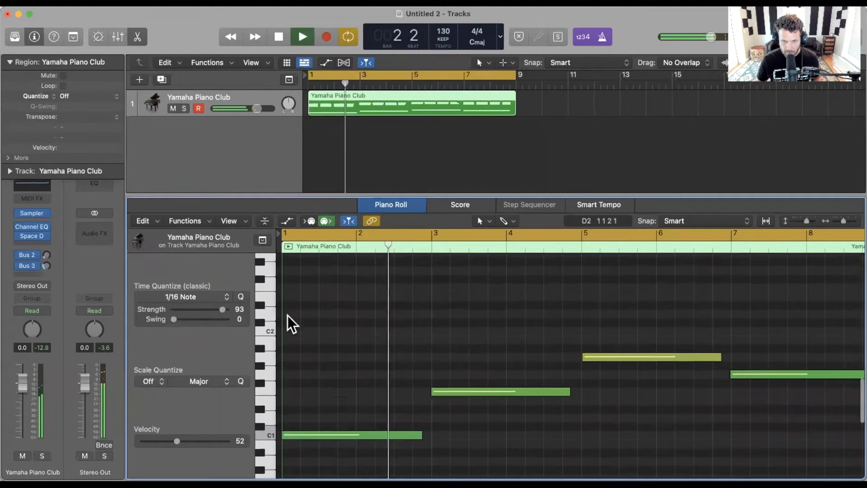
{"action": "scroll", "coordinate": [289, 323], "scroll_direction": "down", "scroll_amount": 4}
{"action": "scroll", "coordinate": [286, 323], "scroll_direction": "up", "scroll_amount": 5}
{"action": "key", "text": "space"}
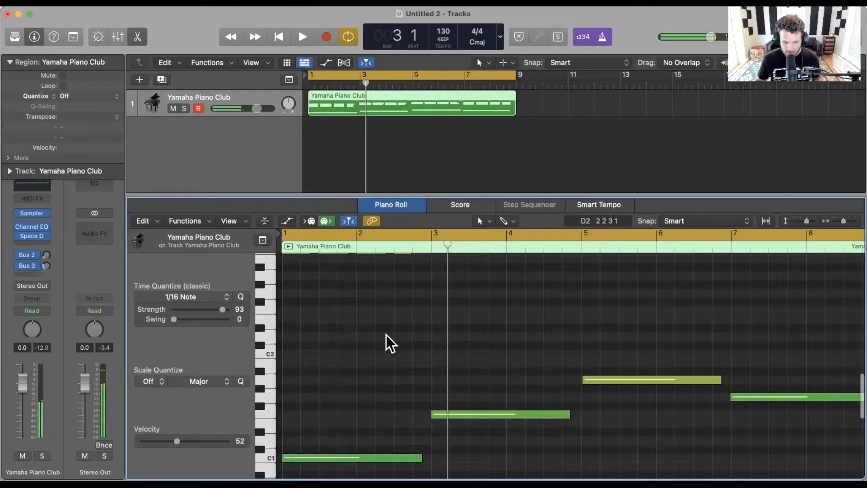
Quantize all notes in the region to 1/16 Note with the strength set to 90.
{"action": "key", "text": "super+a"}
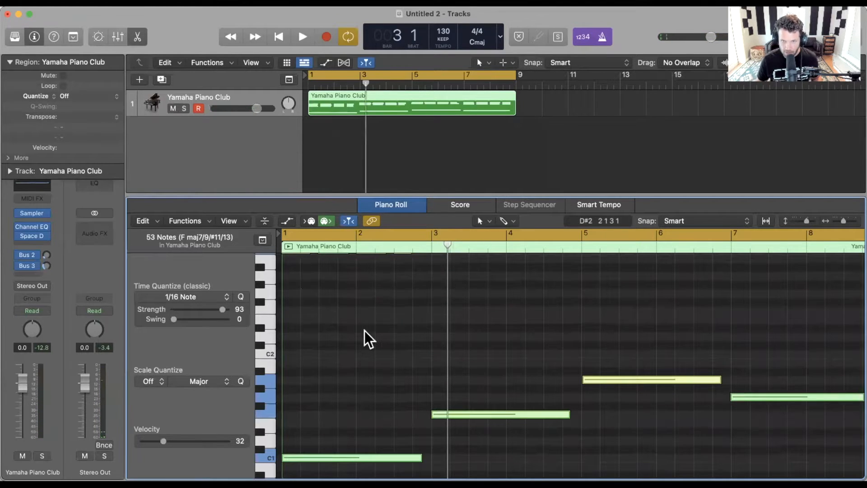
{"action": "scroll", "coordinate": [362, 334], "scroll_direction": "up", "scroll_amount": 5}
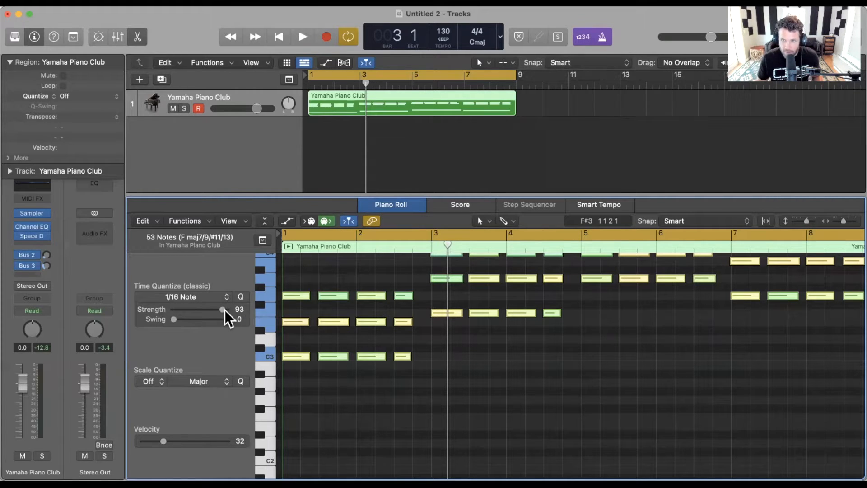
{"action": "left_click_drag", "start_coordinate": [225, 310], "coordinate": [220, 310]}
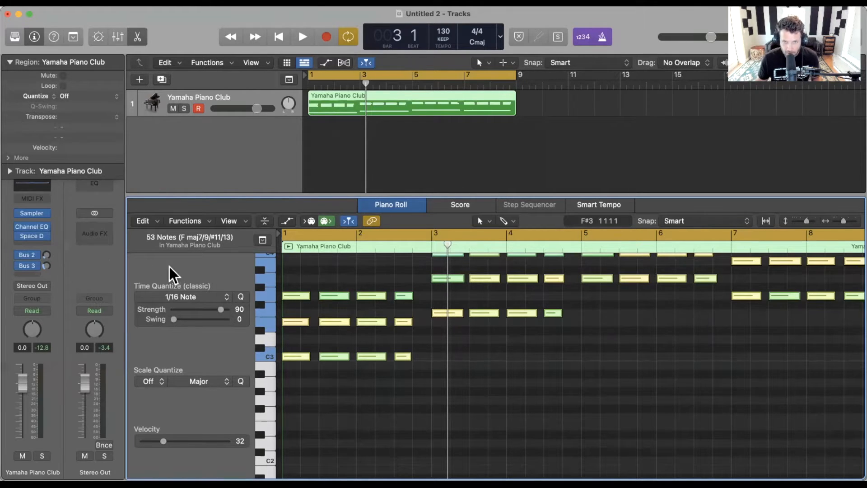
{"action": "left_click", "coordinate": [240, 297]}
Play back the quantized region and check the chord timing in the Piano Roll through bar 7.
{"action": "key", "text": "space"}
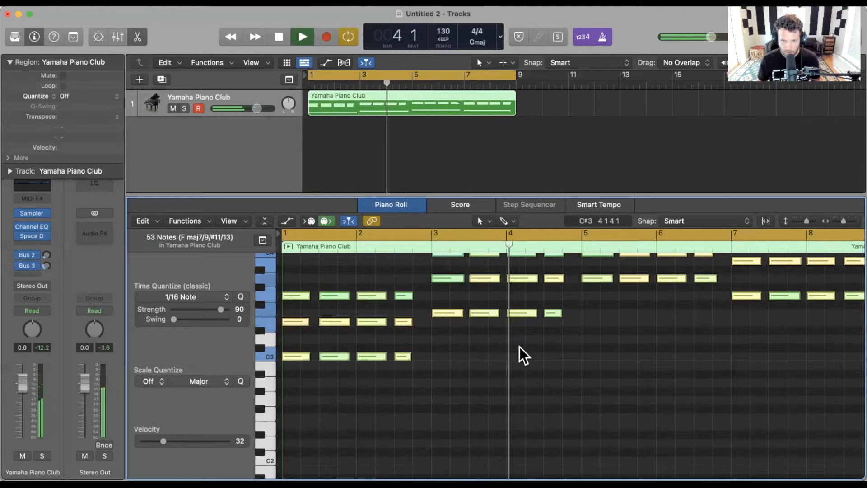
{"action": "scroll", "coordinate": [524, 356], "scroll_direction": "right", "scroll_amount": 10}
{"action": "scroll", "coordinate": [524, 355], "scroll_direction": "up", "scroll_amount": 3}
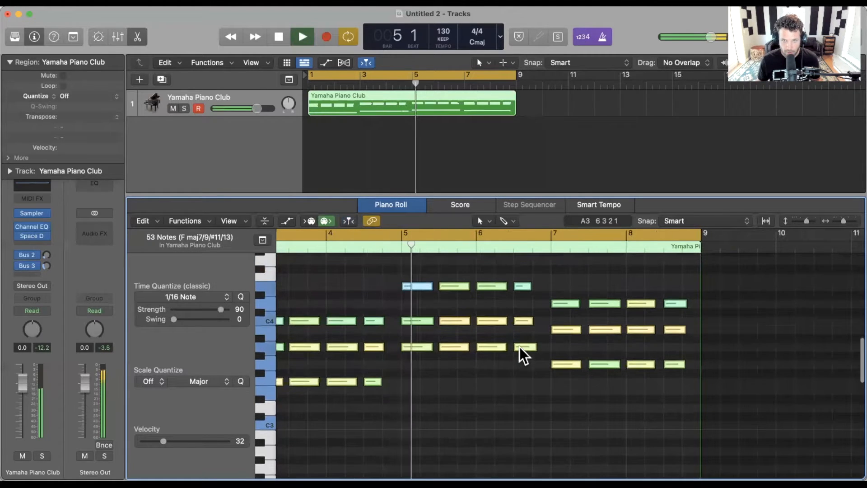
{"action": "scroll", "coordinate": [523, 355], "scroll_direction": "left", "scroll_amount": 5}
{"action": "scroll", "coordinate": [542, 348], "scroll_direction": "down", "scroll_amount": 2}
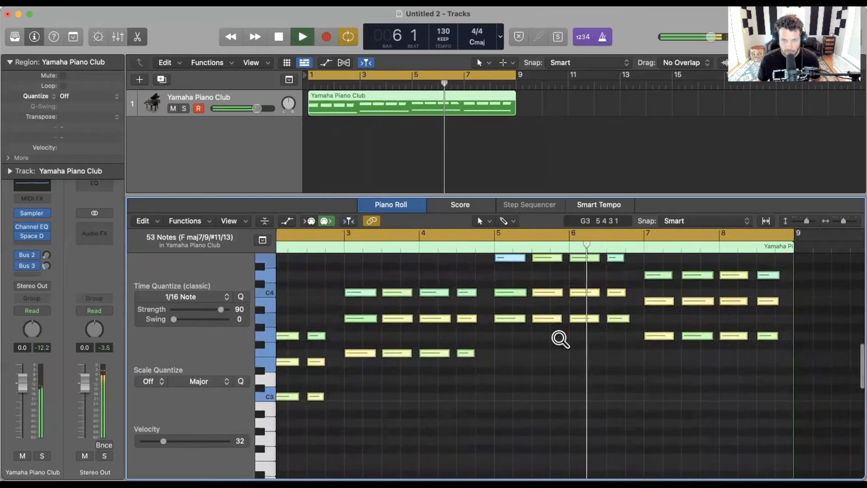
{"action": "scroll", "coordinate": [565, 341], "scroll_direction": "right", "scroll_amount": 4}
{"action": "scroll", "coordinate": [565, 341], "scroll_direction": "up", "scroll_amount": 2}
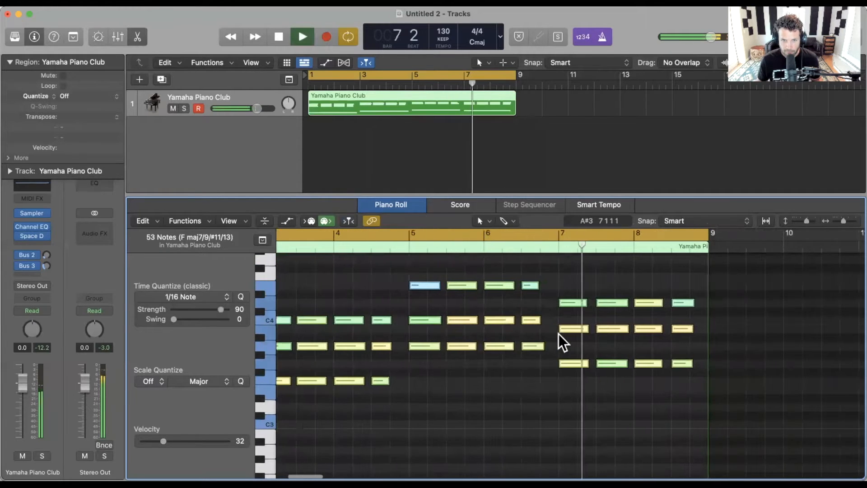
{"action": "key", "text": "space"}
{"action": "scroll", "coordinate": [551, 319], "scroll_direction": "left", "scroll_amount": 8}
{"action": "scroll", "coordinate": [544, 294], "scroll_direction": "right", "scroll_amount": 6}
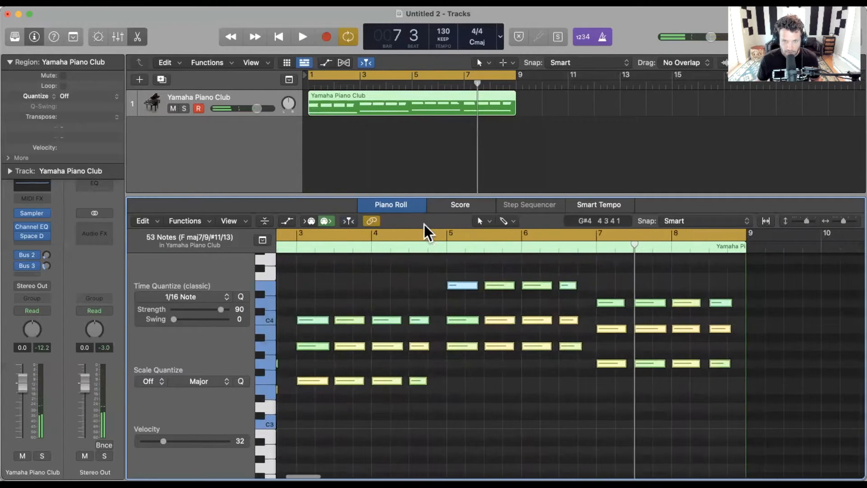
Delete the A1 bass note at bar 5, and undo the deletion.
{"action": "left_click", "coordinate": [447, 247]}
{"action": "scroll", "coordinate": [441, 280], "scroll_direction": "down", "scroll_amount": 3}
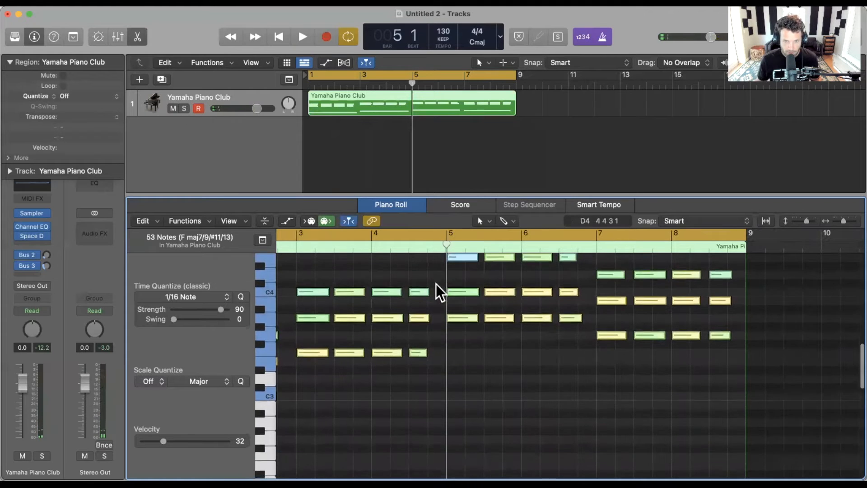
{"action": "scroll", "coordinate": [438, 290], "scroll_direction": "down", "scroll_amount": 15}
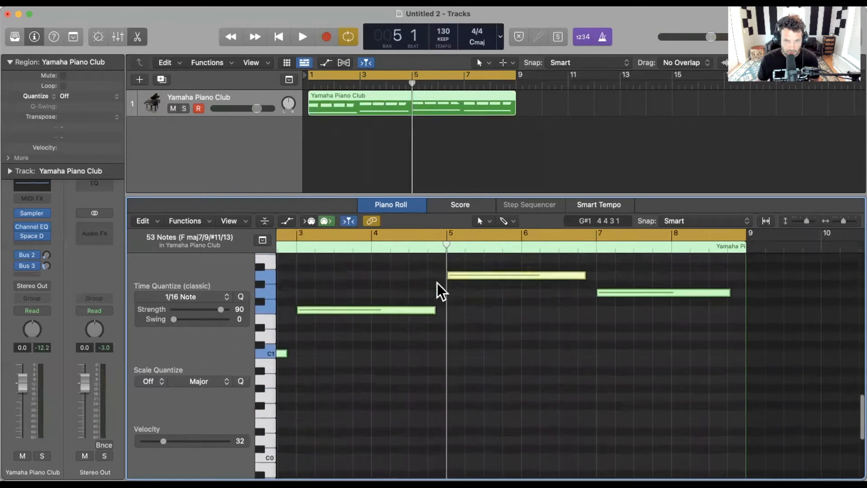
{"action": "scroll", "coordinate": [438, 283], "scroll_direction": "up", "scroll_amount": 1}
{"action": "left_click", "coordinate": [428, 284]}
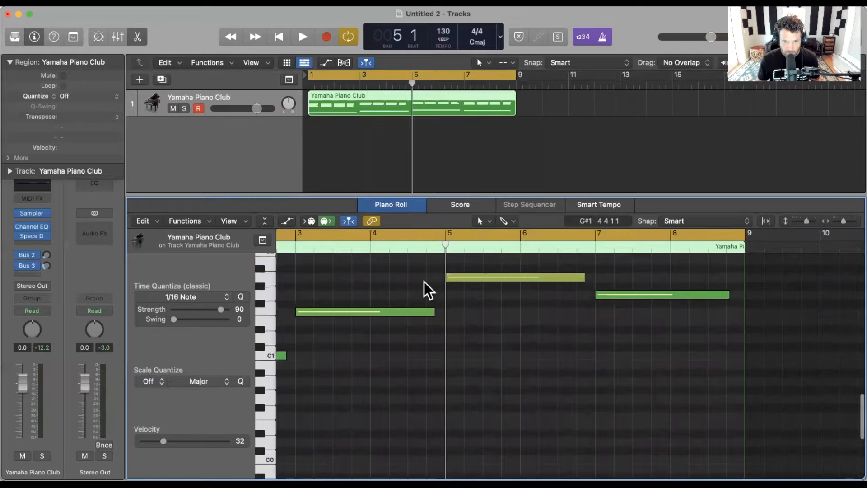
{"action": "left_click", "coordinate": [460, 277]}
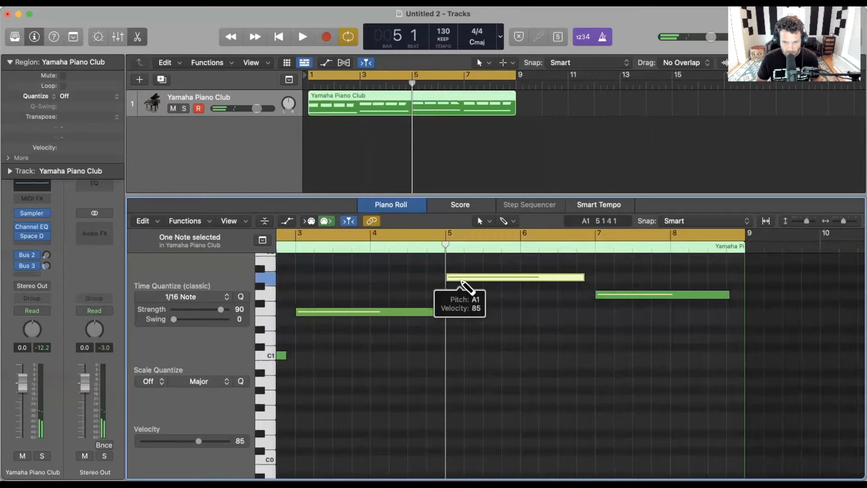
{"action": "key", "text": "BackSpace"}
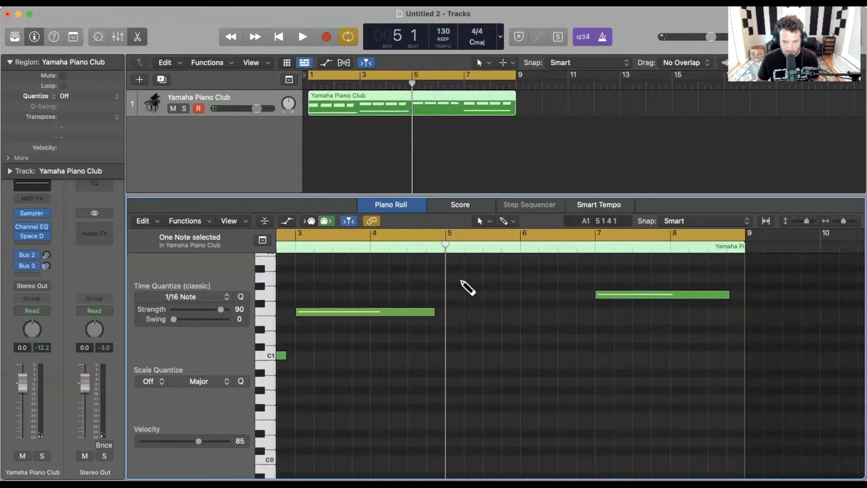
{"action": "key", "text": "super+z"}
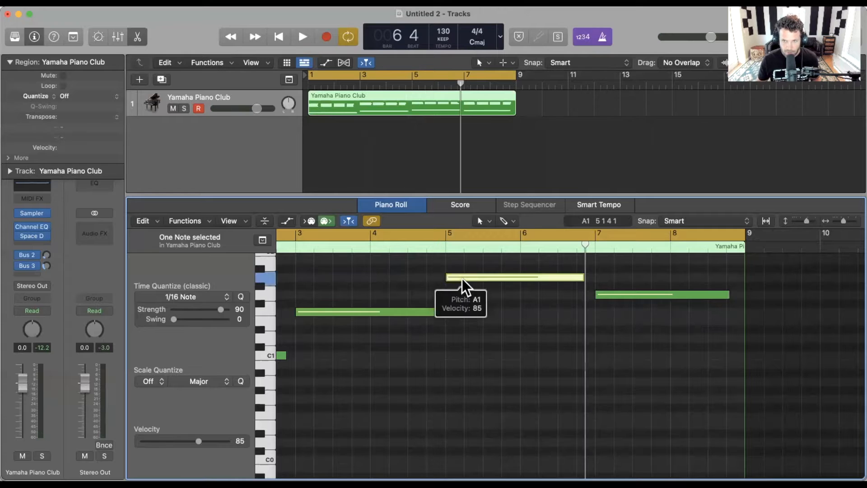
Turn off cycle mode and audition the passage starting in the second half of bar 4.
{"action": "key", "text": "c"}
{"action": "double_click", "coordinate": [405, 248]}
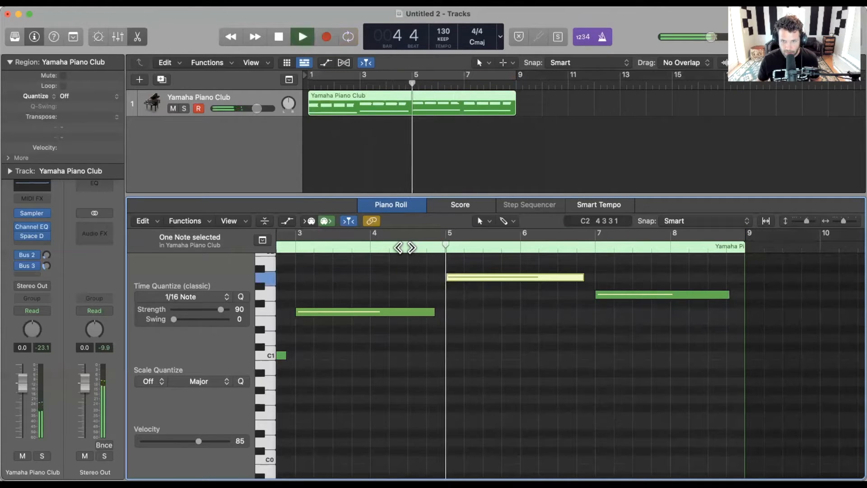
{"action": "scroll", "coordinate": [430, 268], "scroll_direction": "up", "scroll_amount": 10}
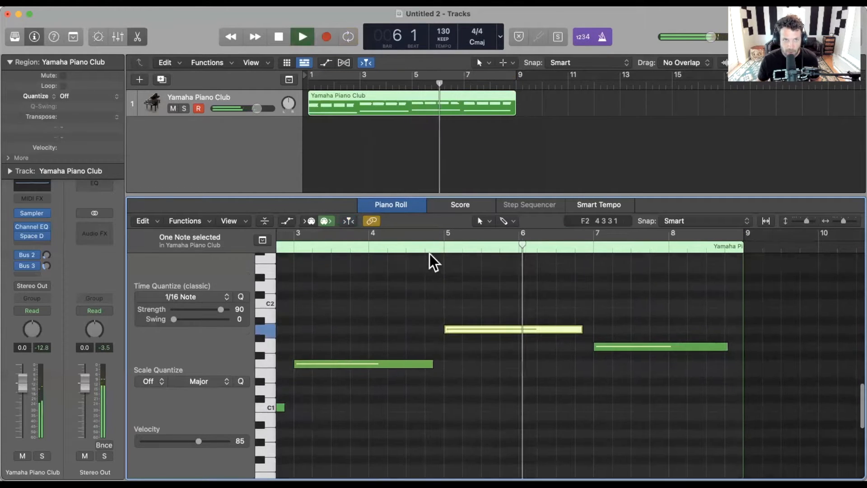
{"action": "key", "text": "space"}
Examine the first three-note chord at bar 5, audition it from there, and turn cycle mode back on.
{"action": "scroll", "coordinate": [450, 263], "scroll_direction": "up", "scroll_amount": 3}
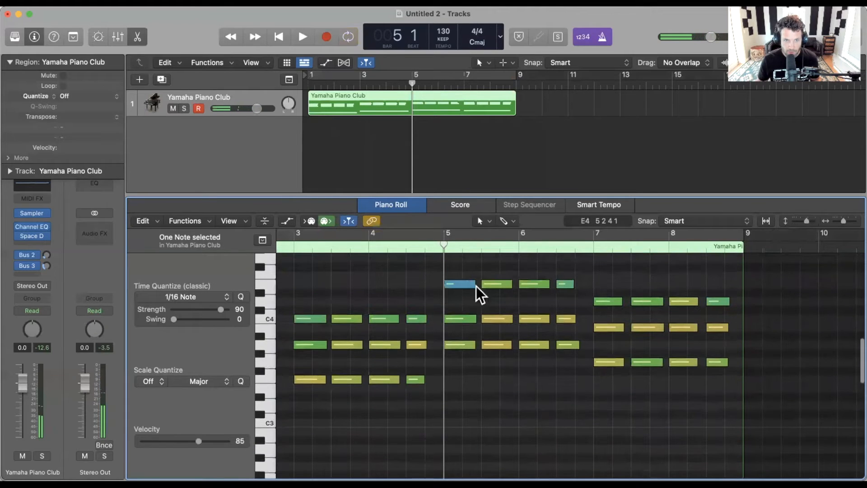
{"action": "left_click_drag", "start_coordinate": [468, 272], "coordinate": [461, 347]}
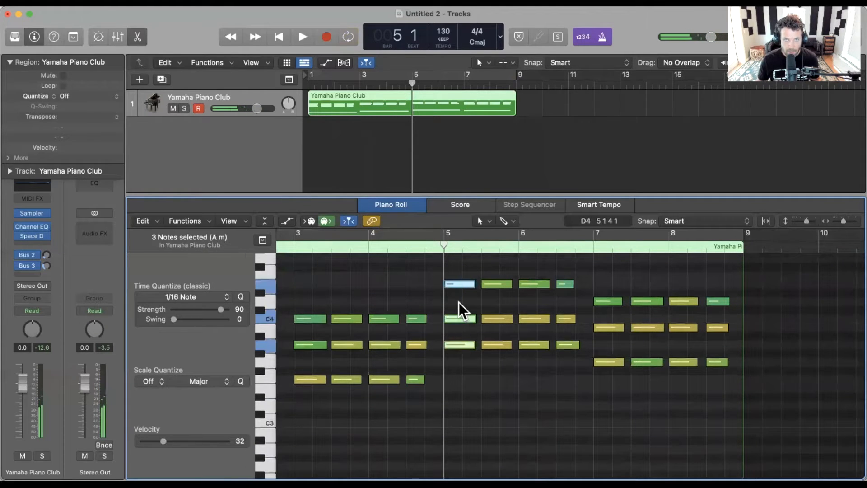
{"action": "left_click", "coordinate": [455, 301]}
{"action": "key", "text": "space"}
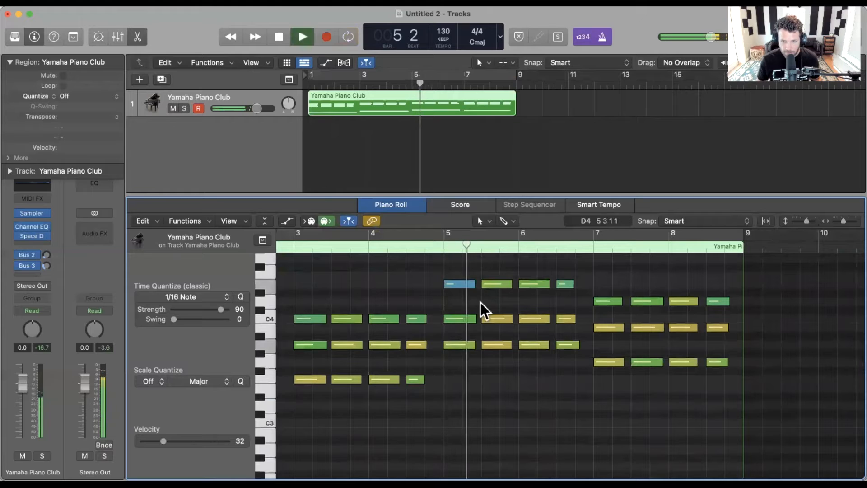
{"action": "key", "text": "space"}
{"action": "left_click", "coordinate": [407, 109]}
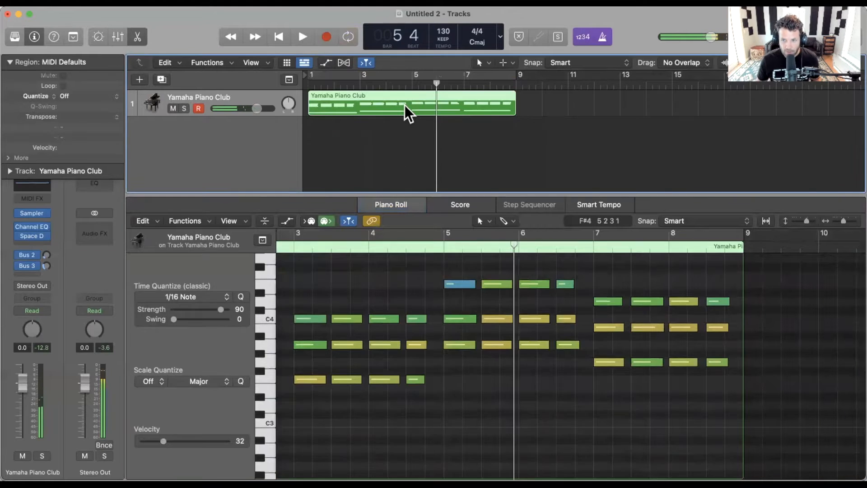
{"action": "key", "text": "c"}
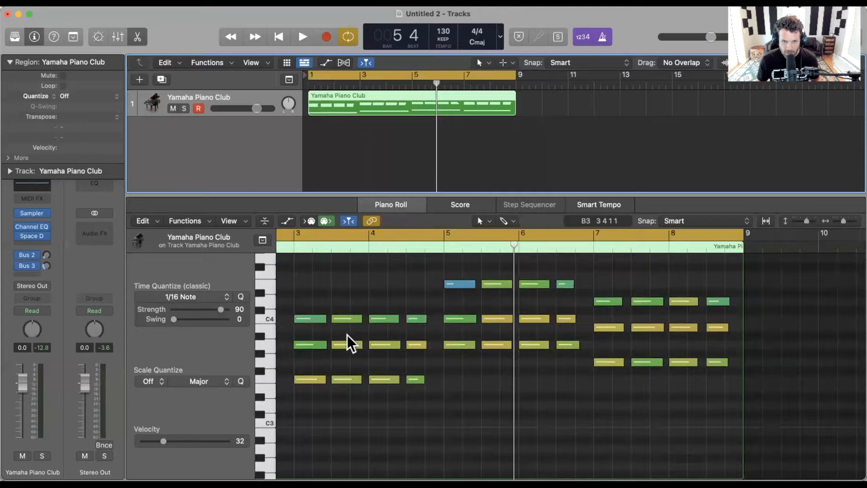
Extend all chord notes from C3 upward to their following notes with Force Legato, shortening the overlapped chord notes.
{"action": "scroll", "coordinate": [350, 337], "scroll_direction": "left", "scroll_amount": 2}
{"action": "left_click", "coordinate": [370, 301], "text": "ctrl+alt"}
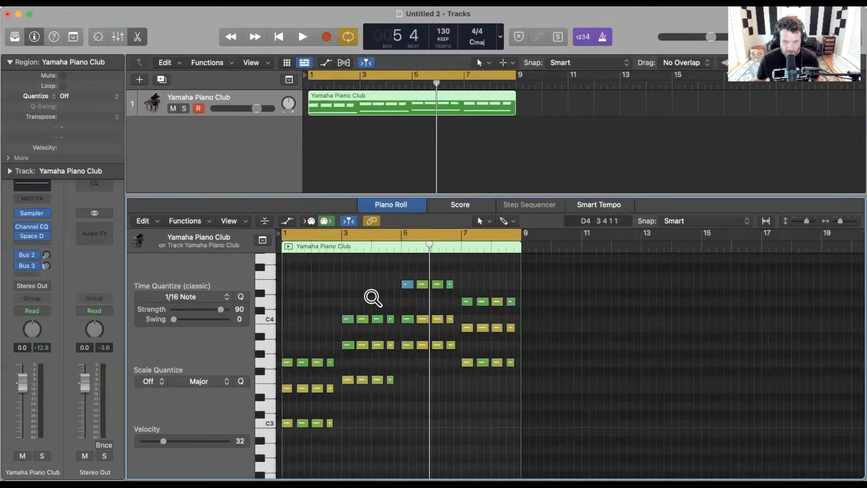
{"action": "scroll", "coordinate": [374, 304], "scroll_direction": "down", "scroll_amount": 2}
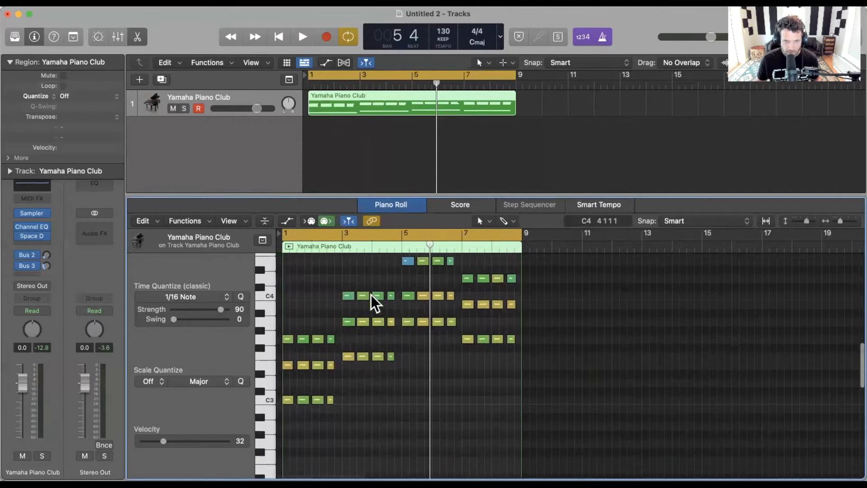
{"action": "scroll", "coordinate": [276, 280], "scroll_direction": "up", "scroll_amount": 3}
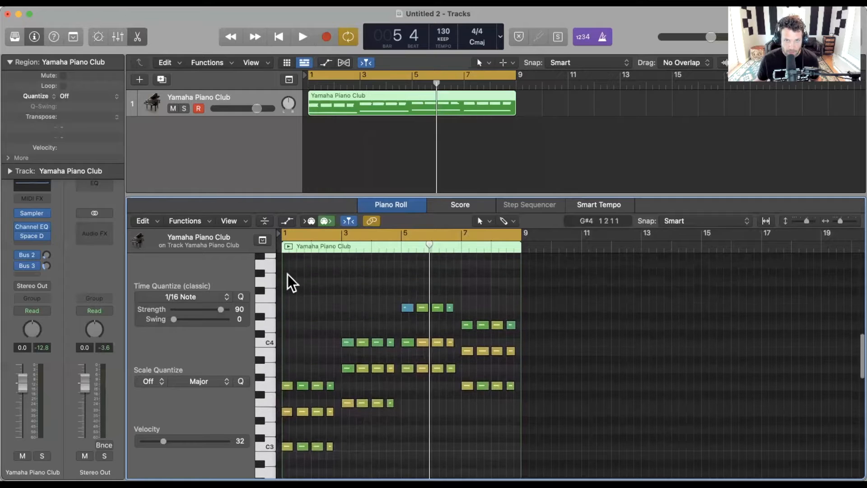
{"action": "left_click_drag", "start_coordinate": [288, 268], "coordinate": [651, 449]}
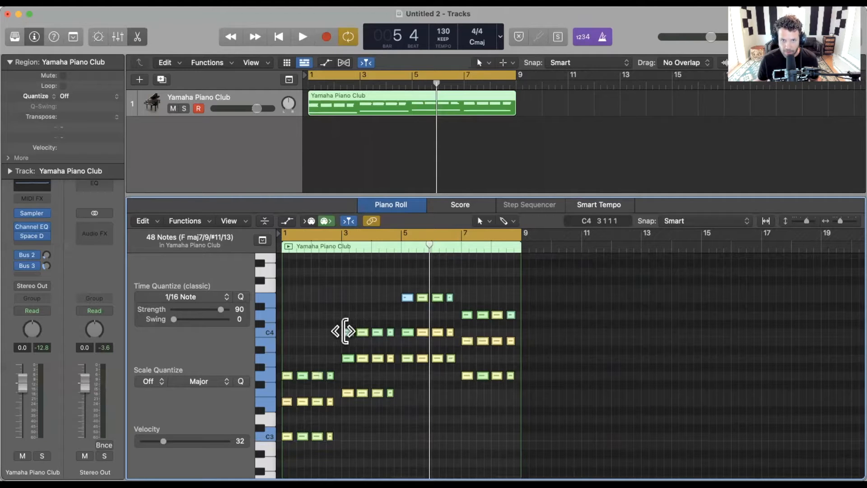
{"action": "right_click", "coordinate": [346, 331]}
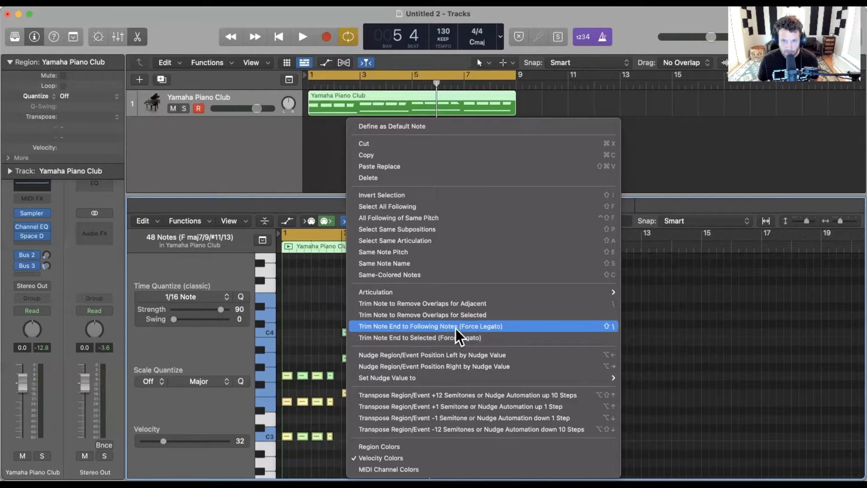
{"action": "left_click", "coordinate": [495, 327]}
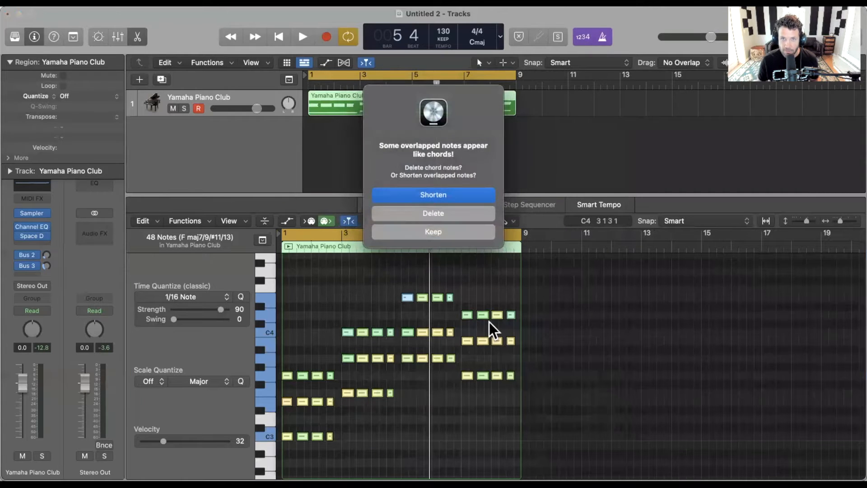
{"action": "left_click", "coordinate": [451, 196]}
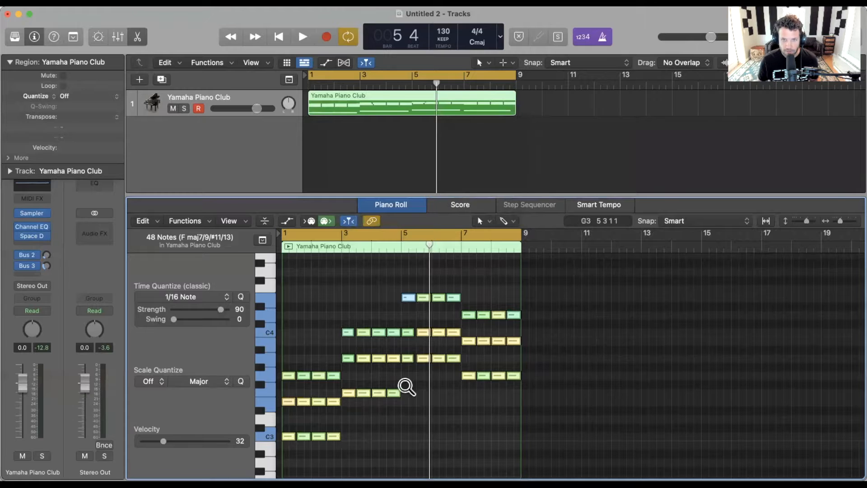
Play the region from the beginning into bar 5 to check the legato chords.
{"action": "left_click", "coordinate": [311, 295]}
{"action": "key", "text": "space"}
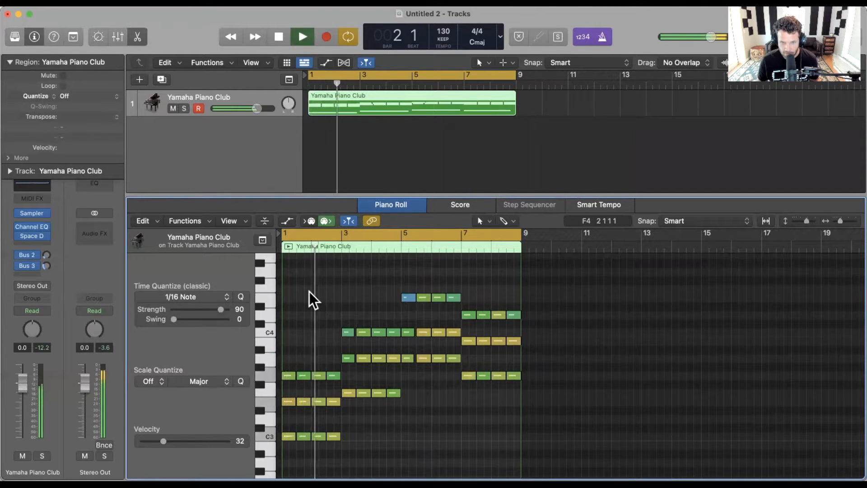
{"action": "scroll", "coordinate": [314, 300], "scroll_direction": "down", "scroll_amount": 1}
{"action": "scroll", "coordinate": [361, 300], "scroll_direction": "down", "scroll_amount": 2}
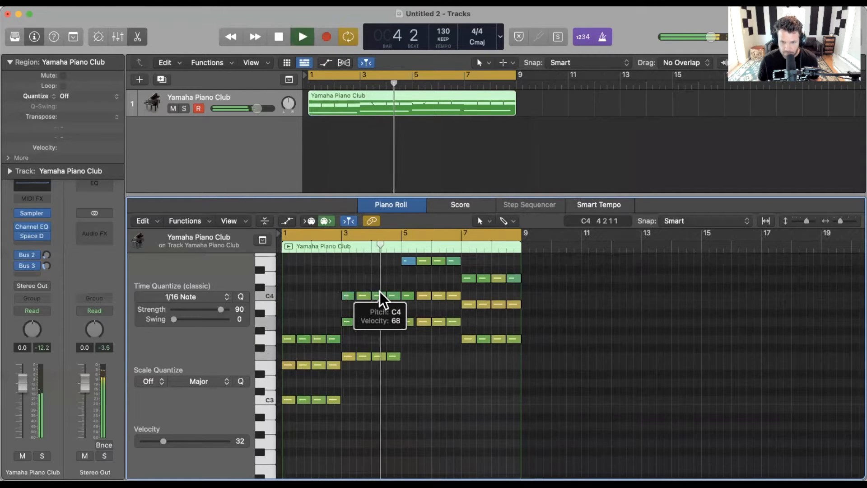
{"action": "scroll", "coordinate": [383, 301], "scroll_direction": "up", "scroll_amount": 2}
{"action": "scroll", "coordinate": [383, 301], "scroll_direction": "right", "scroll_amount": 1}
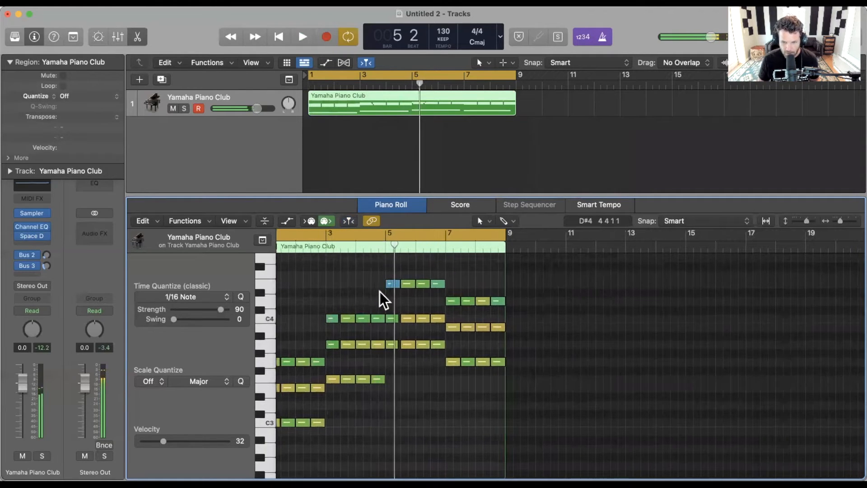
{"action": "key", "text": "space"}
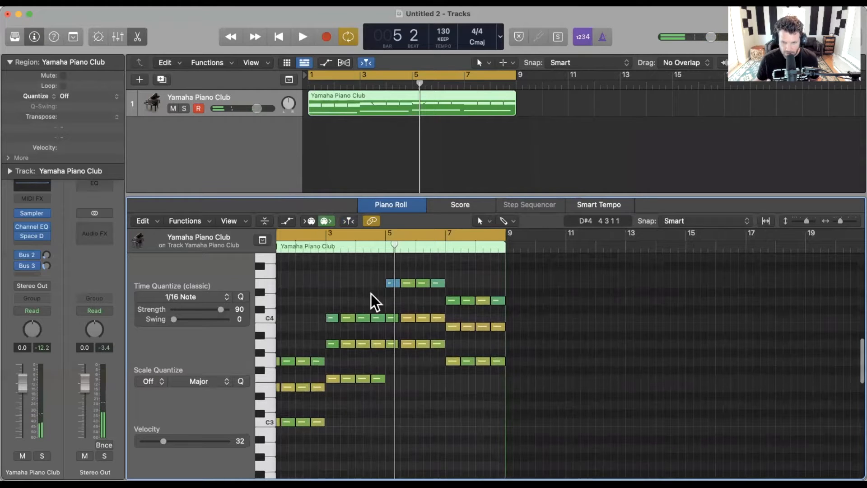
Examine the lengths and alignment of the chord notes in bars 3 to 5, including the first C4 note at bar 3.
{"action": "scroll", "coordinate": [357, 305], "scroll_direction": "down", "scroll_amount": 1}
{"action": "scroll", "coordinate": [323, 314], "scroll_direction": "down", "scroll_amount": 1}
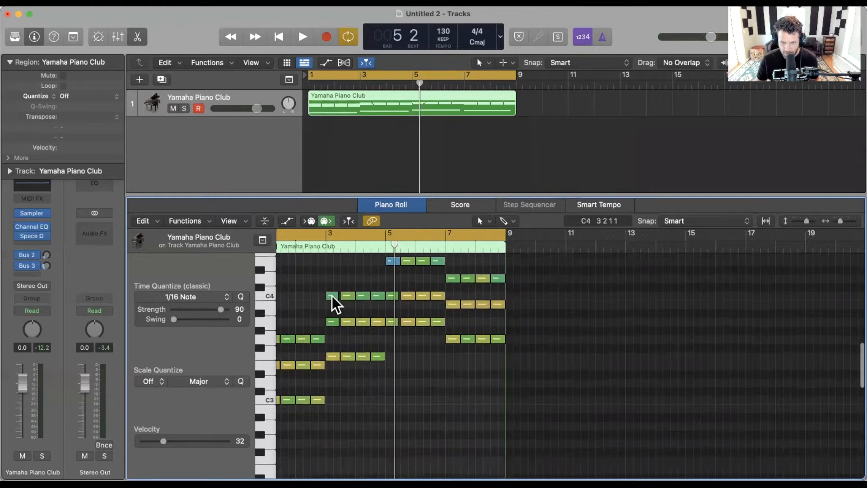
{"action": "left_click", "coordinate": [333, 296]}
{"action": "left_click", "coordinate": [342, 296]}
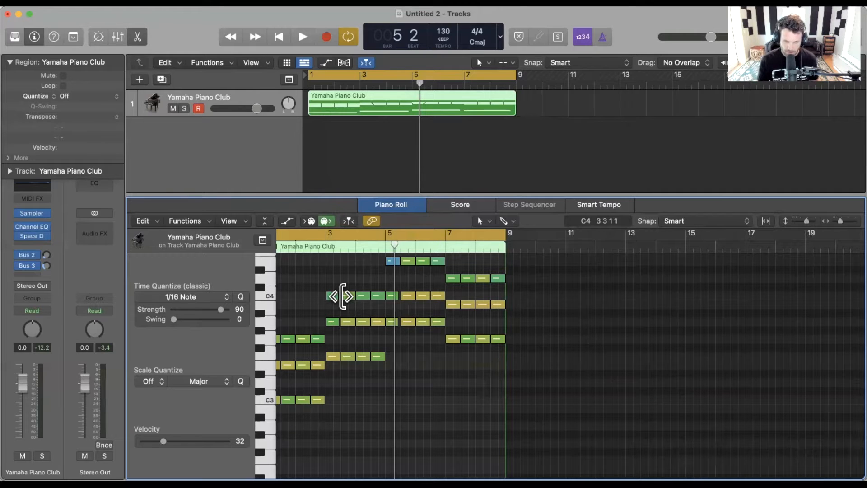
{"action": "scroll", "coordinate": [355, 304], "scroll_direction": "up", "scroll_amount": 2}
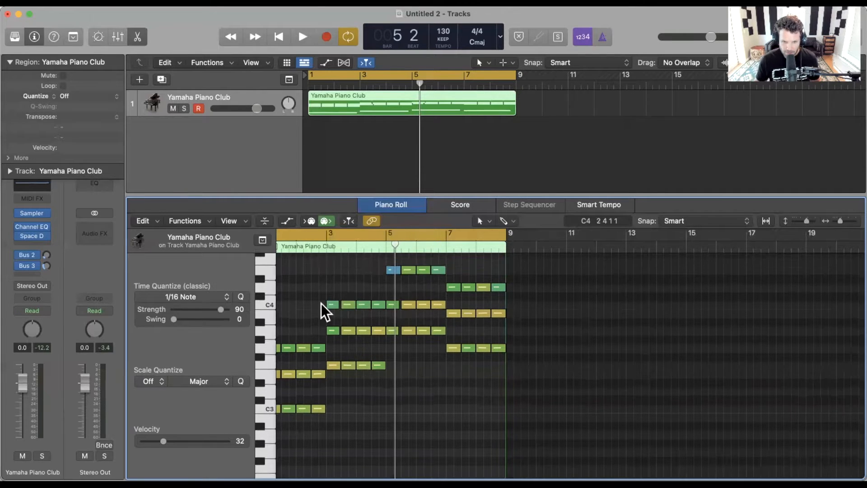
{"action": "scroll", "coordinate": [364, 321], "scroll_direction": "up", "scroll_amount": 5}
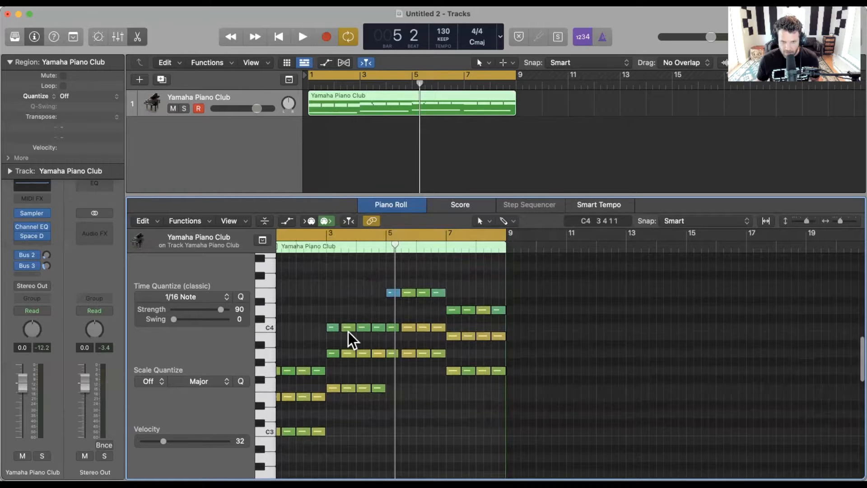
{"action": "scroll", "coordinate": [335, 332], "scroll_direction": "down", "scroll_amount": 6}
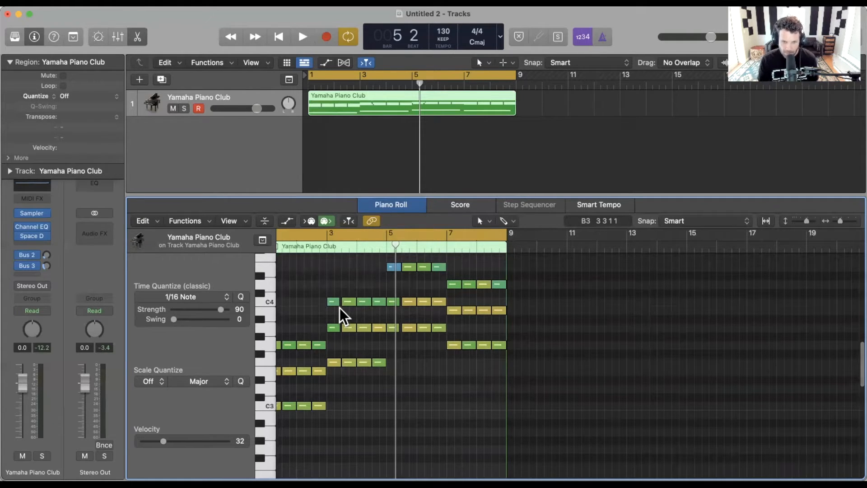
{"action": "scroll", "coordinate": [361, 309], "scroll_direction": "up", "scroll_amount": 4}
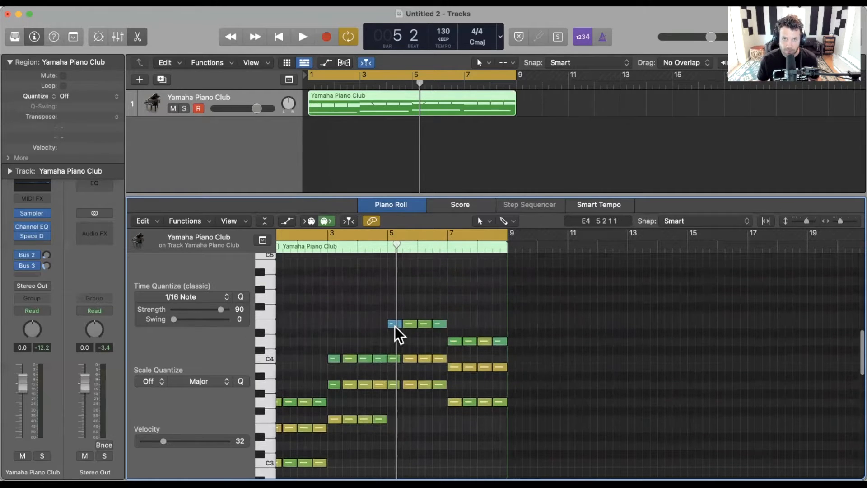
Compare the velocities of the first two E4 notes in bar 5, and set the first one's velocity to 78.
{"action": "left_click", "coordinate": [395, 325]}
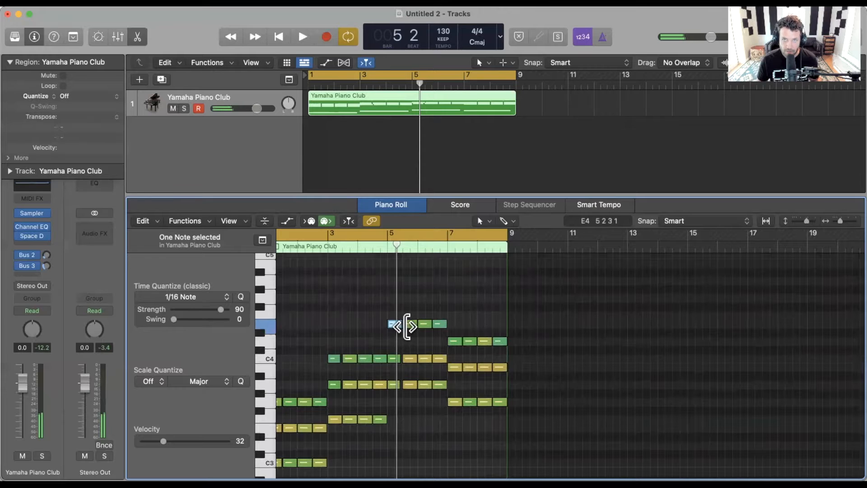
{"action": "left_click", "coordinate": [408, 324]}
{"action": "left_click", "coordinate": [396, 323]}
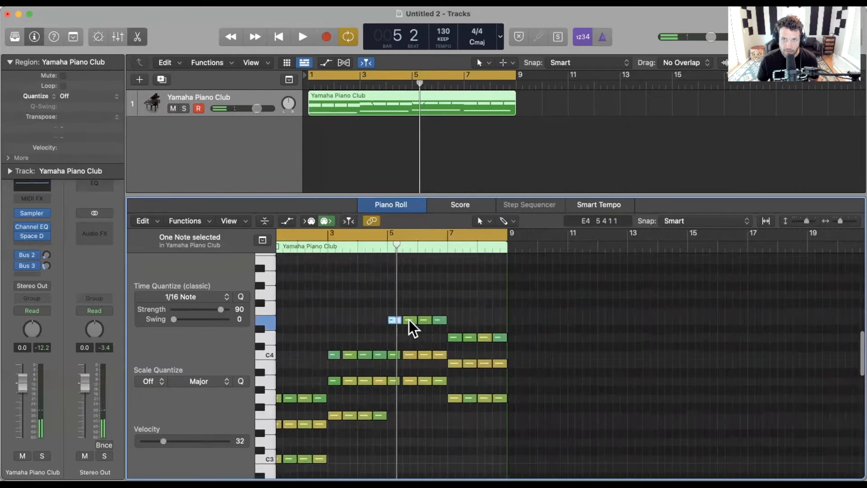
{"action": "left_click", "coordinate": [409, 320]}
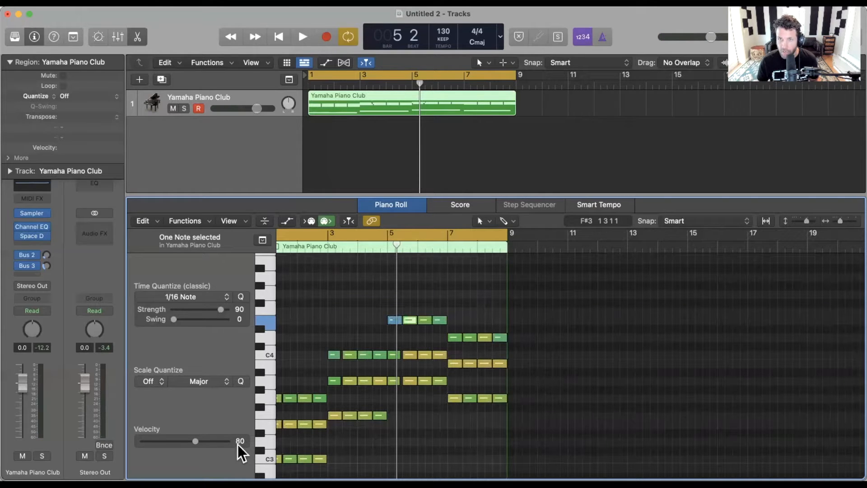
{"action": "left_click", "coordinate": [392, 321]}
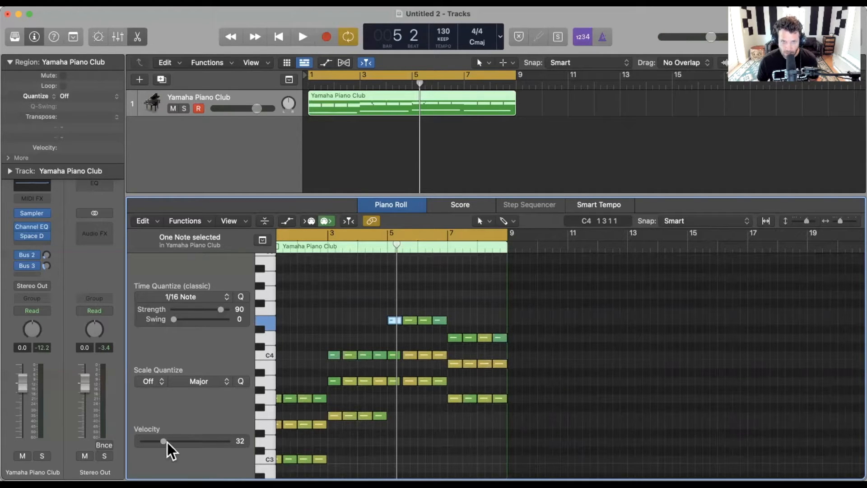
{"action": "left_click_drag", "start_coordinate": [165, 442], "coordinate": [196, 441]}
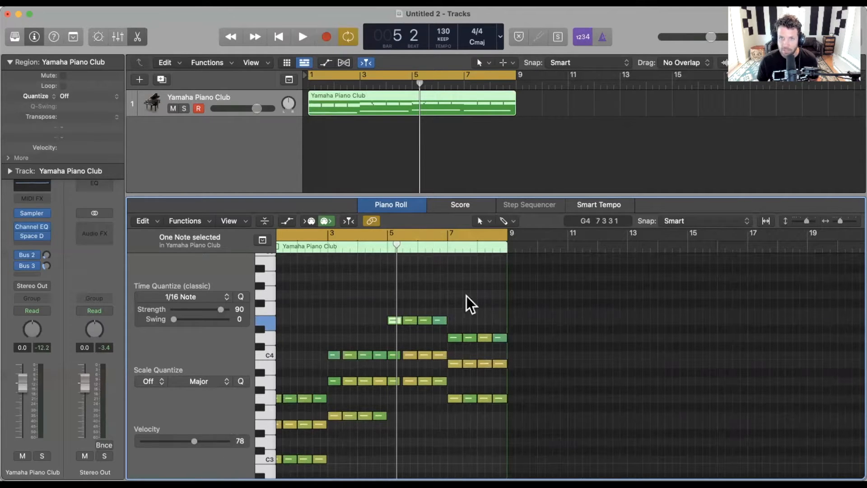
Turn off cycle mode and audition the passage from late bar 3 through bar 5 with the adjusted E4 note.
{"action": "left_click", "coordinate": [352, 243]}
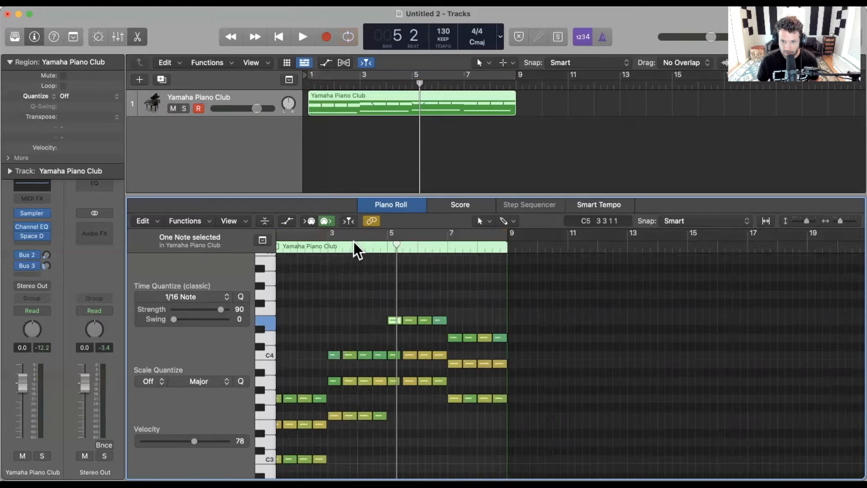
{"action": "left_click", "coordinate": [354, 242]}
{"action": "key", "text": "space"}
{"action": "scroll", "coordinate": [351, 267], "scroll_direction": "down", "scroll_amount": 2}
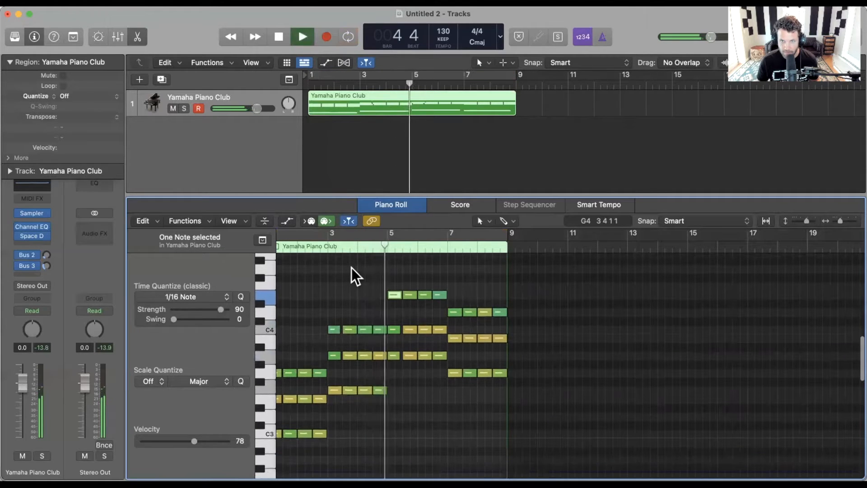
{"action": "scroll", "coordinate": [351, 268], "scroll_direction": "right", "scroll_amount": 1}
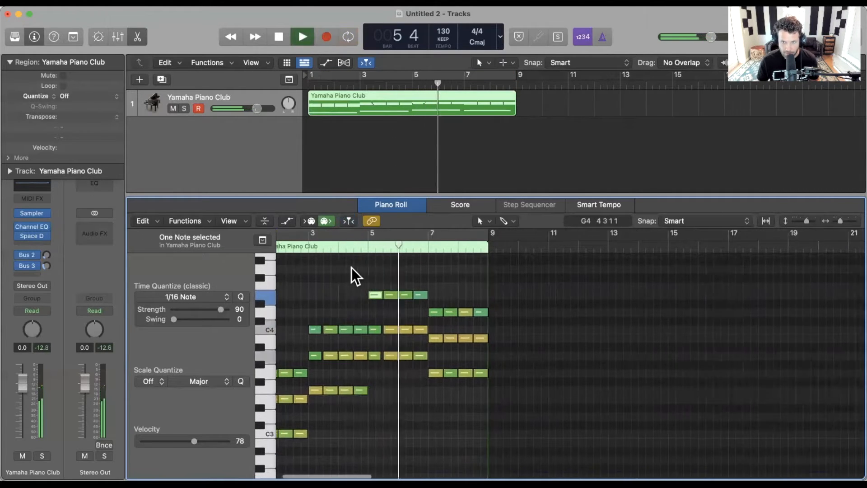
{"action": "key", "text": "space"}
{"action": "left_click", "coordinate": [352, 270]}
Duplicate the four bass notes in place from bar 1 and transpose the copies down 12 semitones.
{"action": "scroll", "coordinate": [353, 270], "scroll_direction": "left", "scroll_amount": 2}
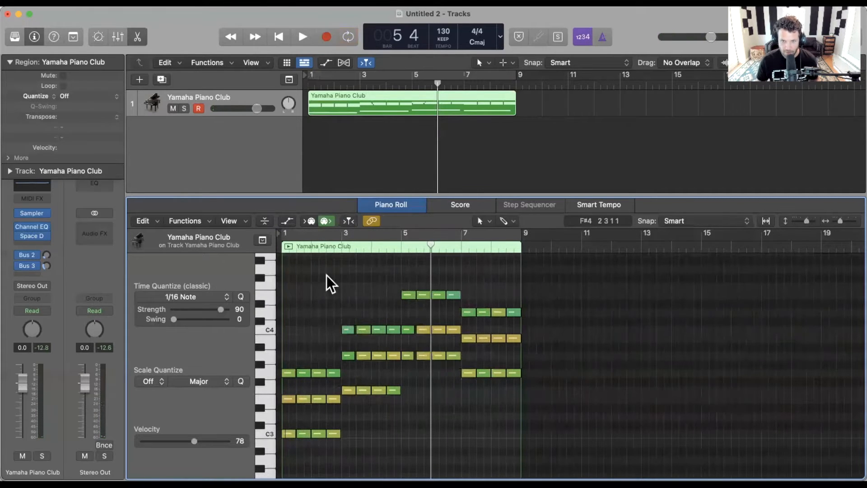
{"action": "scroll", "coordinate": [322, 275], "scroll_direction": "down", "scroll_amount": 6}
{"action": "scroll", "coordinate": [305, 304], "scroll_direction": "down", "scroll_amount": 1}
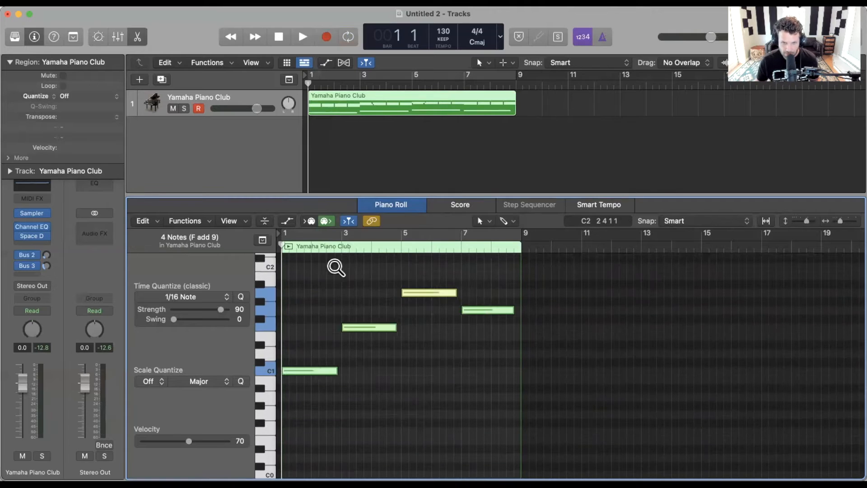
{"action": "scroll", "coordinate": [294, 271], "scroll_direction": "down", "scroll_amount": 1}
{"action": "left_click", "coordinate": [288, 269]}
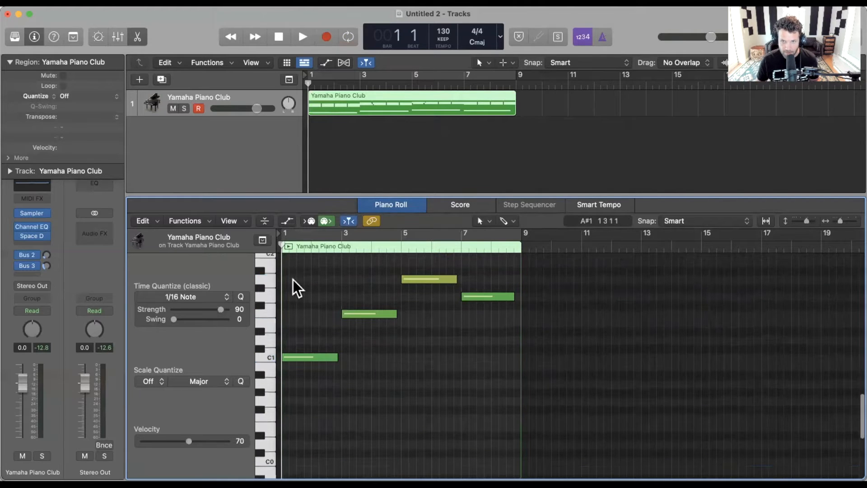
{"action": "scroll", "coordinate": [294, 297], "scroll_direction": "up", "scroll_amount": 2}
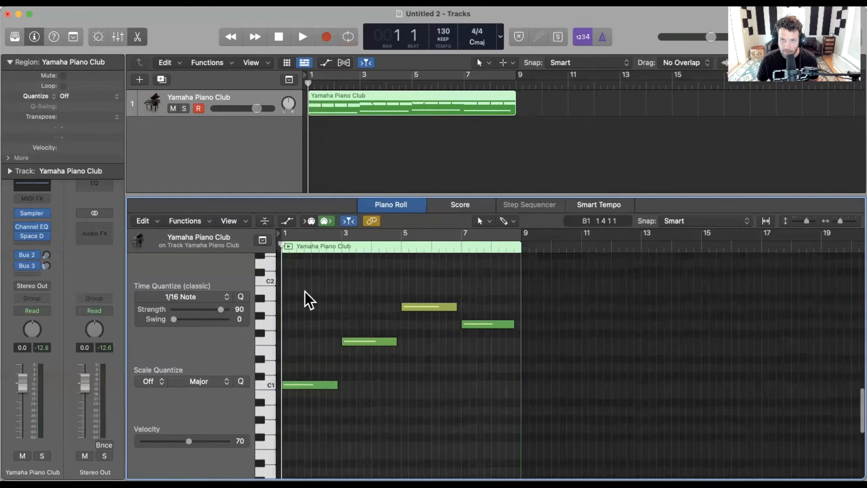
{"action": "left_click_drag", "start_coordinate": [306, 293], "coordinate": [484, 385]}
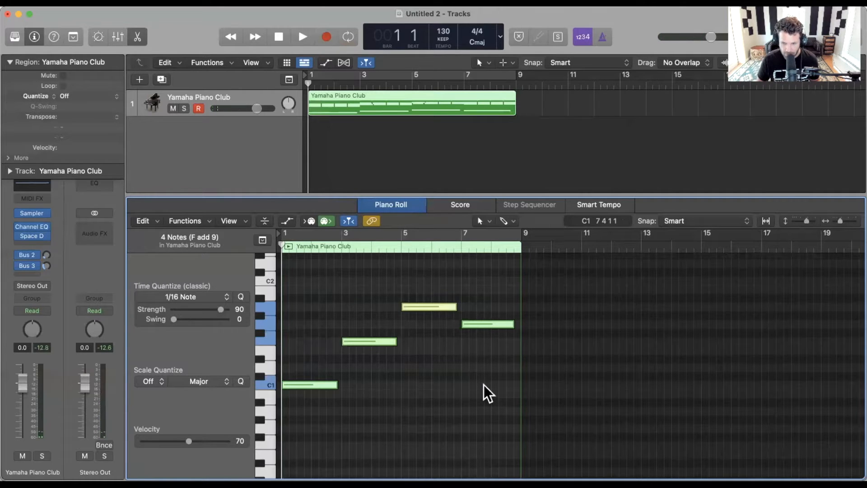
{"action": "key", "text": "super+v"}
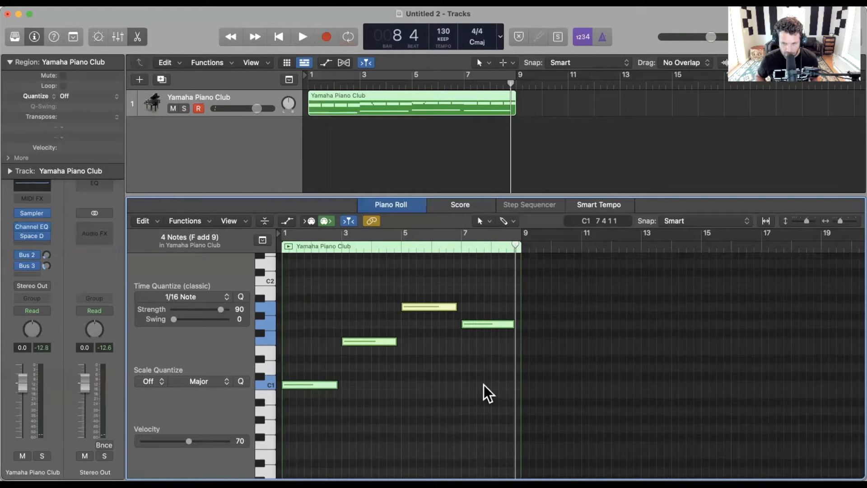
{"action": "key", "text": "alt+shift+Down"}
{"action": "scroll", "coordinate": [484, 385], "scroll_direction": "down", "scroll_amount": 5}
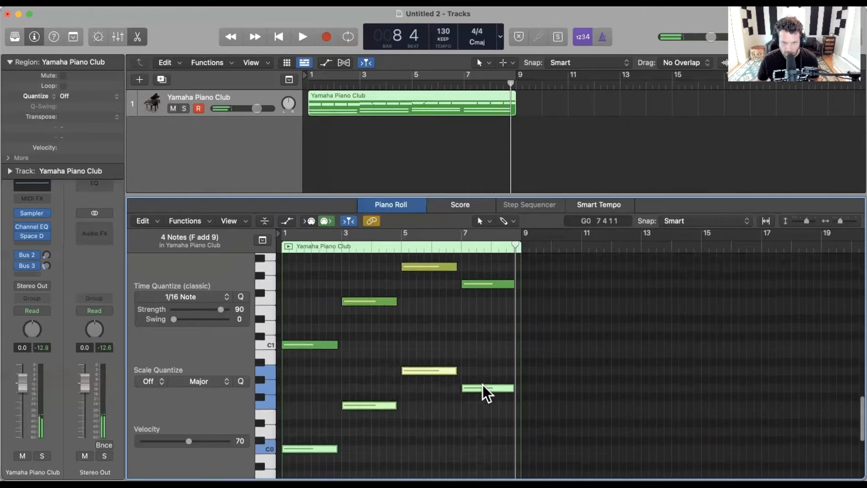
Turn on cycle mode over bars 1 to 8 and audition the progression while comparing the original bass notes with their lower octave copies.
{"action": "left_click", "coordinate": [369, 81]}
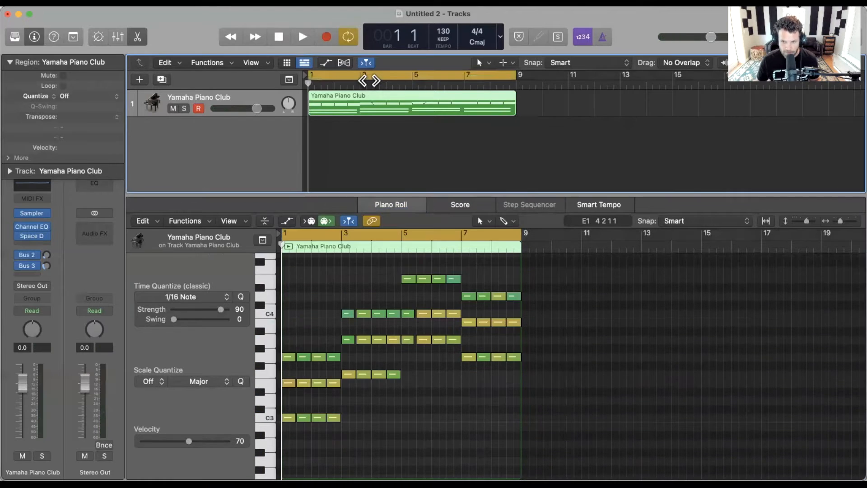
{"action": "key", "text": "space"}
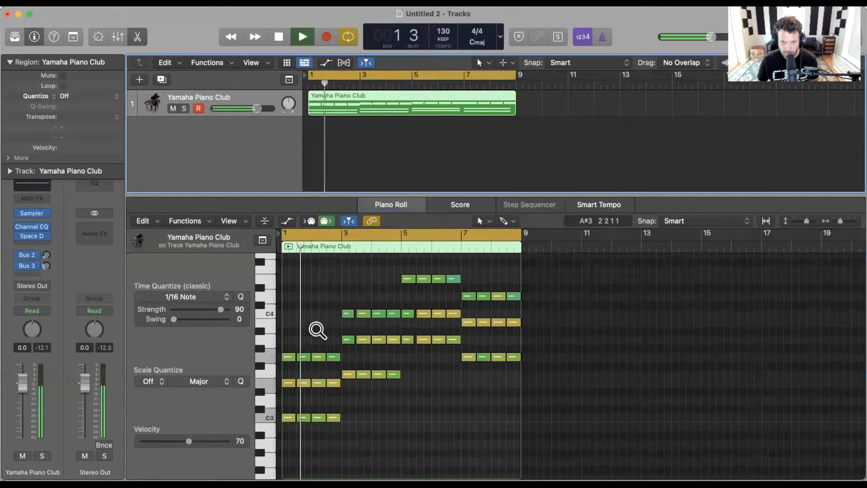
{"action": "scroll", "coordinate": [357, 447], "scroll_direction": "down", "scroll_amount": 10}
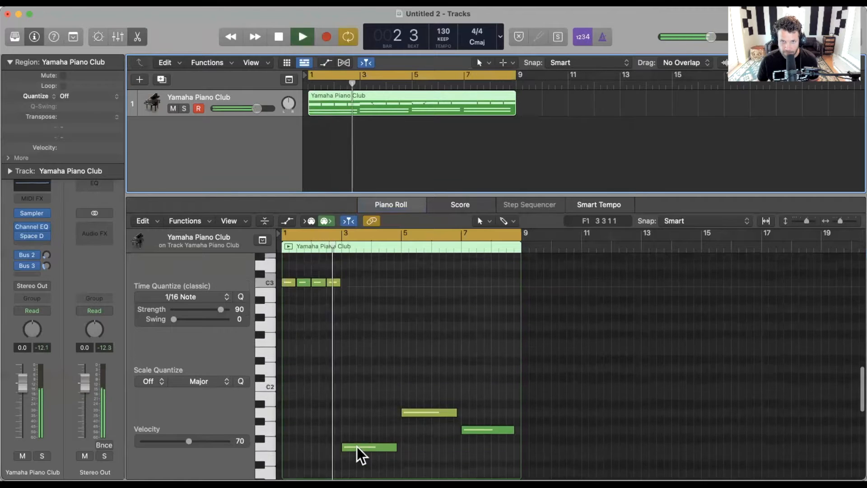
{"action": "scroll", "coordinate": [357, 447], "scroll_direction": "down", "scroll_amount": 5}
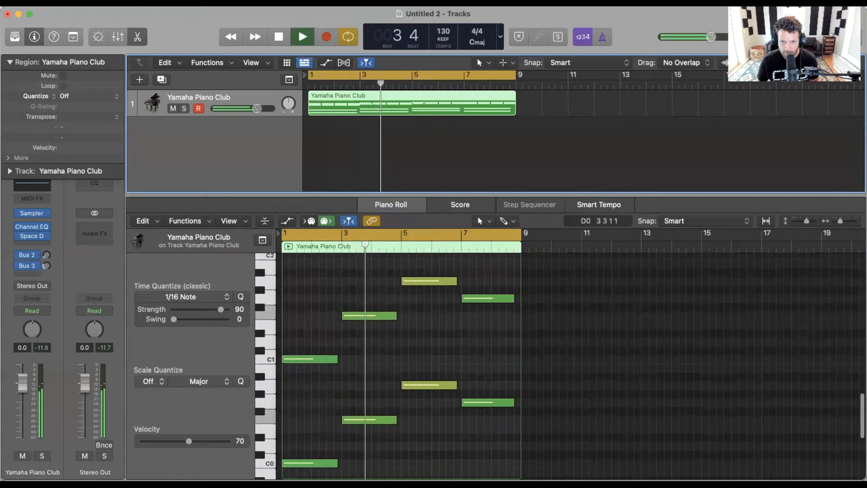
{"action": "scroll", "coordinate": [356, 445], "scroll_direction": "up", "scroll_amount": 6}
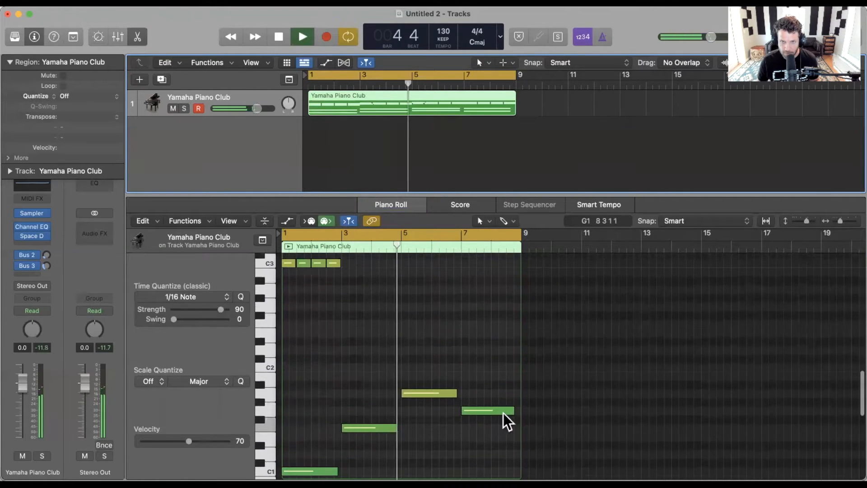
{"action": "scroll", "coordinate": [488, 409], "scroll_direction": "down", "scroll_amount": 7}
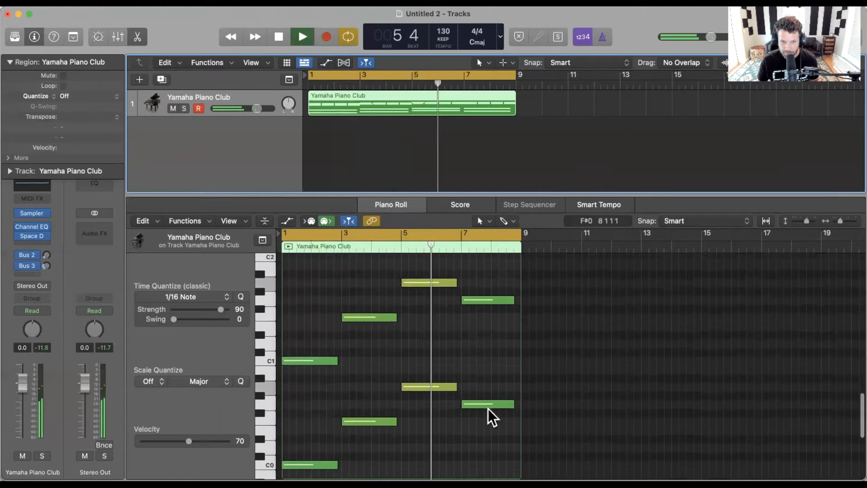
{"action": "scroll", "coordinate": [488, 409], "scroll_direction": "up", "scroll_amount": 7}
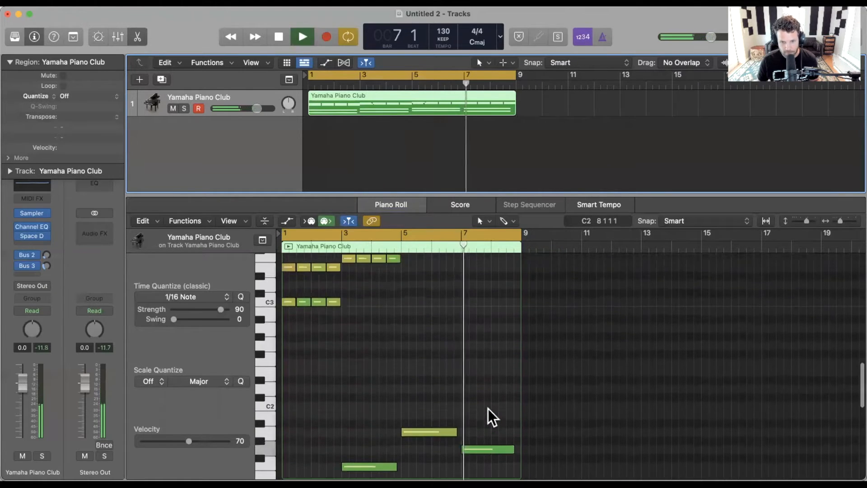
Transpose both bass C notes in bar 1 up an octave and check their spacing below the chord notes.
{"action": "scroll", "coordinate": [487, 408], "scroll_direction": "up", "scroll_amount": 2}
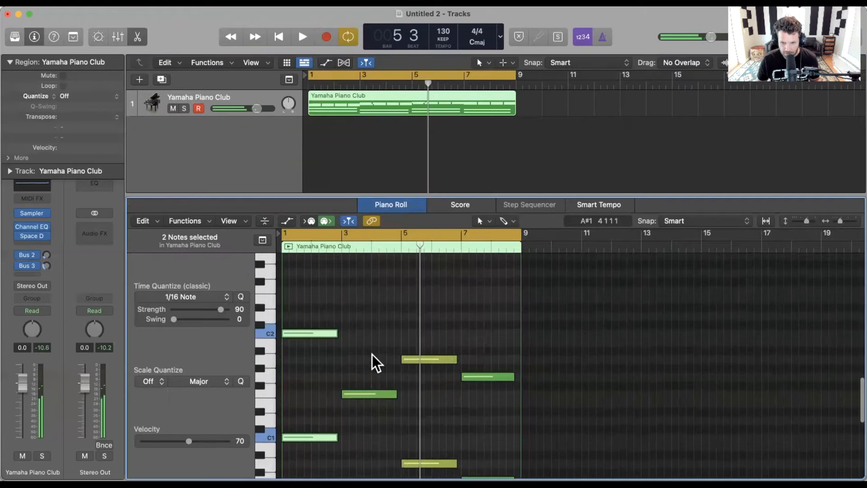
{"action": "scroll", "coordinate": [372, 355], "scroll_direction": "up", "scroll_amount": 3}
{"action": "scroll", "coordinate": [371, 356], "scroll_direction": "up", "scroll_amount": 3}
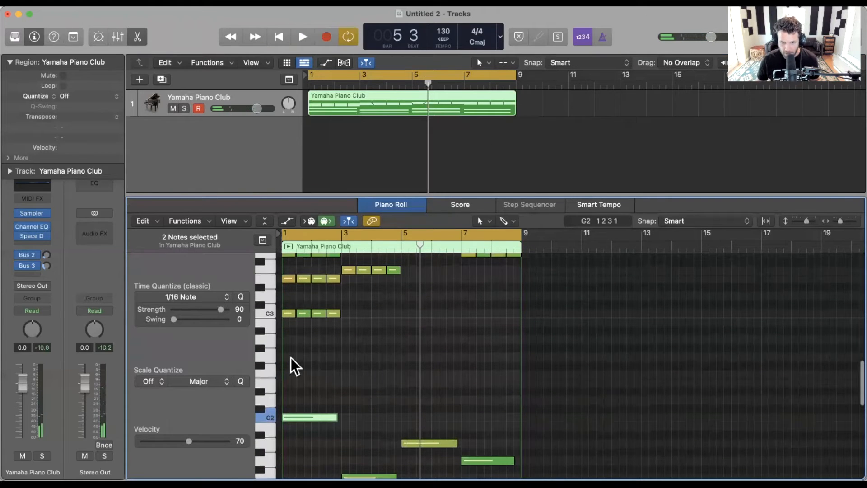
{"action": "scroll", "coordinate": [303, 357], "scroll_direction": "down", "scroll_amount": 2}
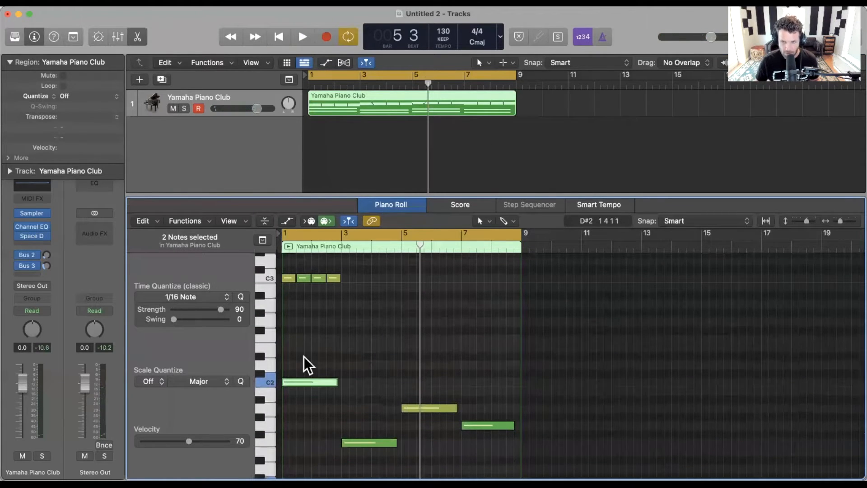
Join the twelve repeated chord notes in bars 1 and 2 into three sustained notes and audition them into bar 3.
{"action": "scroll", "coordinate": [304, 356], "scroll_direction": "up", "scroll_amount": 7}
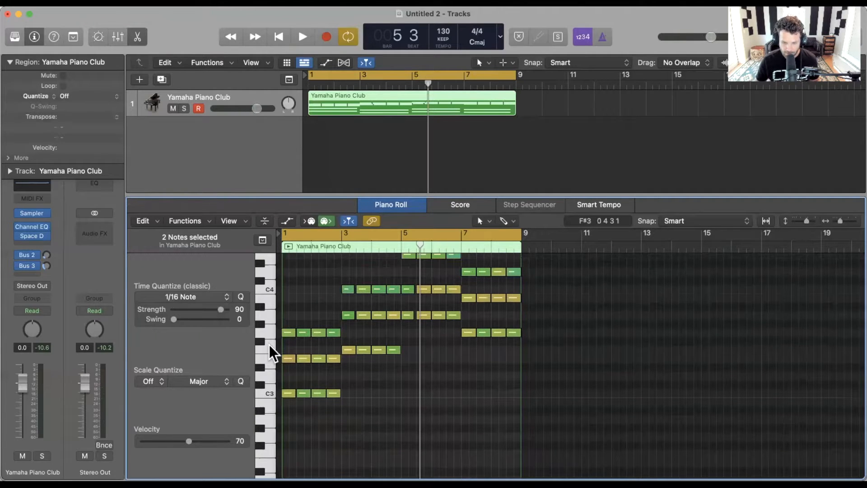
{"action": "scroll", "coordinate": [278, 326], "scroll_direction": "up", "scroll_amount": 2}
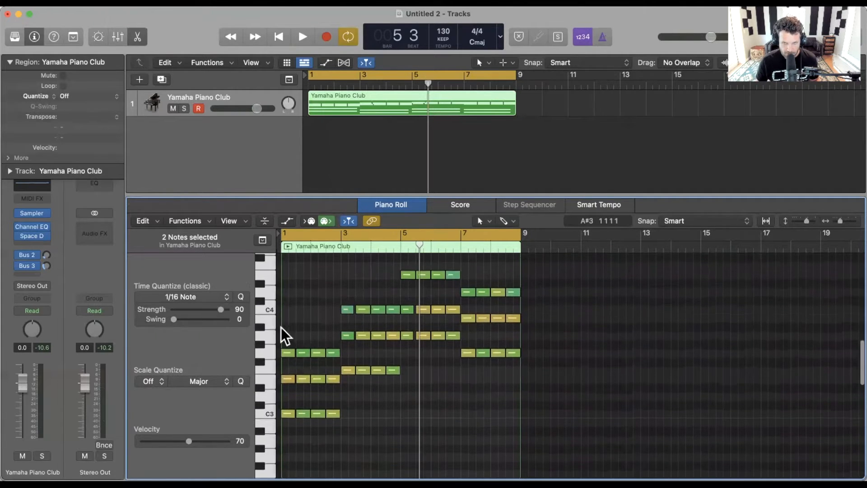
{"action": "scroll", "coordinate": [283, 325], "scroll_direction": "down", "scroll_amount": 1}
{"action": "scroll", "coordinate": [287, 324], "scroll_direction": "down", "scroll_amount": 1}
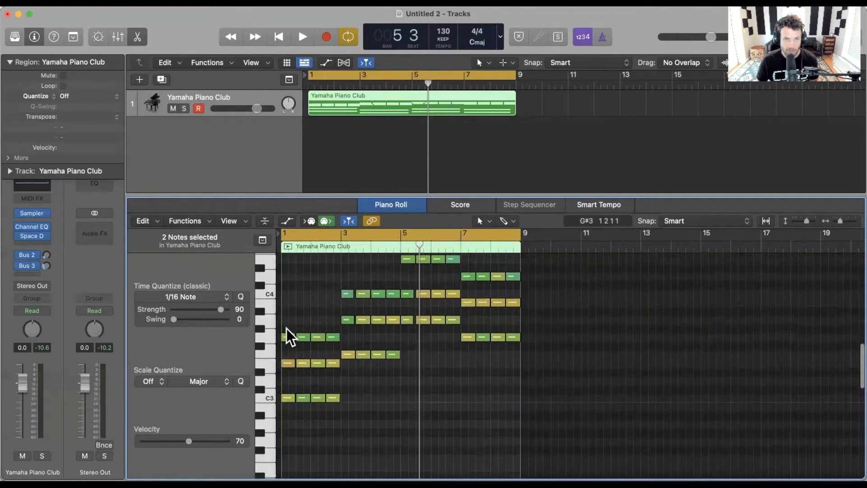
{"action": "left_click", "coordinate": [287, 330]}
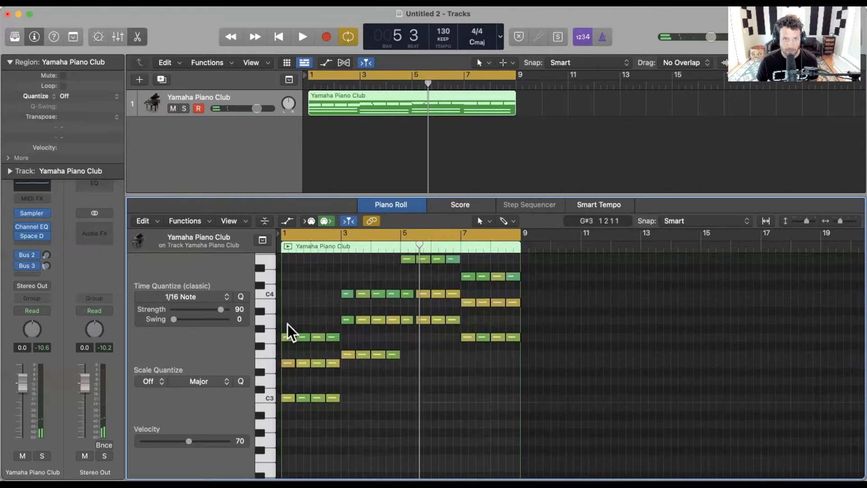
{"action": "left_click_drag", "start_coordinate": [288, 324], "coordinate": [332, 403]}
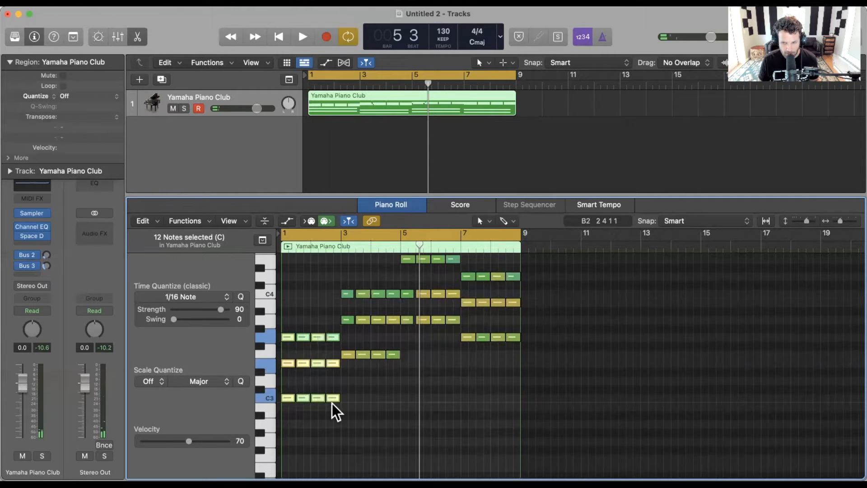
{"action": "key", "text": "j"}
{"action": "key", "text": "Return"}
{"action": "key", "text": "space"}
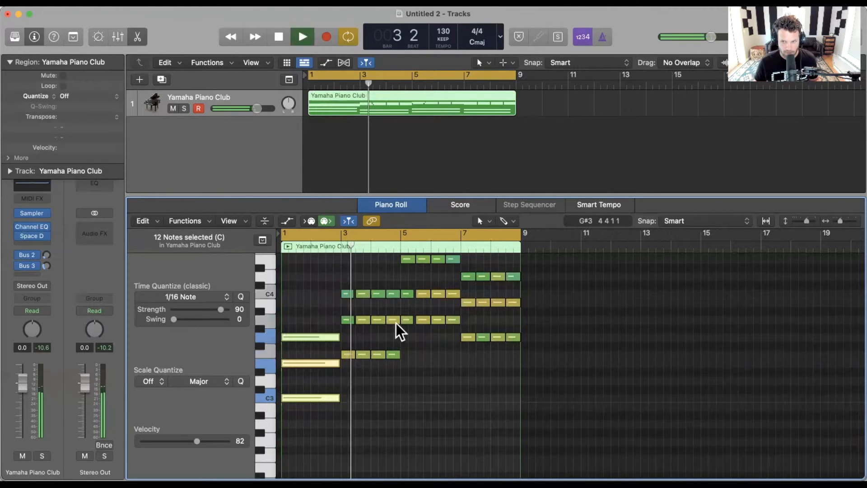
{"action": "key", "text": "space"}
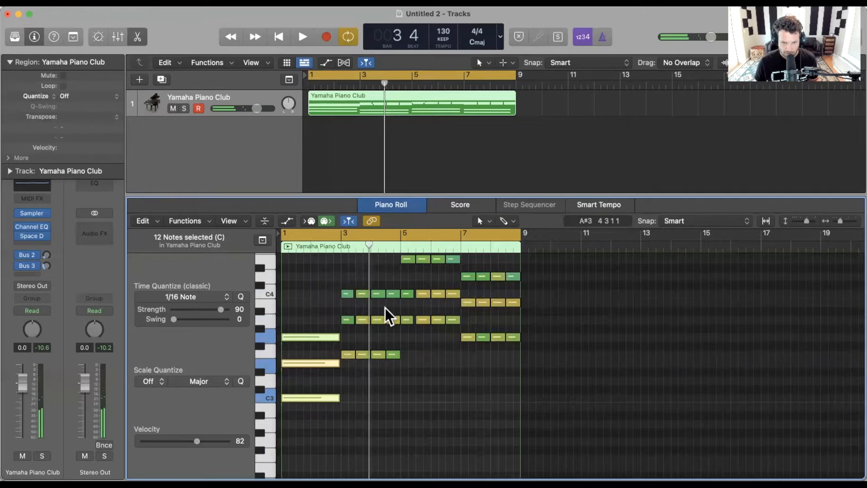
{"action": "scroll", "coordinate": [385, 308], "scroll_direction": "up", "scroll_amount": 3}
{"action": "left_click_drag", "start_coordinate": [342, 322], "coordinate": [392, 389]}
{"action": "scroll", "coordinate": [381, 372], "scroll_direction": "down", "scroll_amount": 1}
{"action": "scroll", "coordinate": [381, 373], "scroll_direction": "down", "scroll_amount": 2}
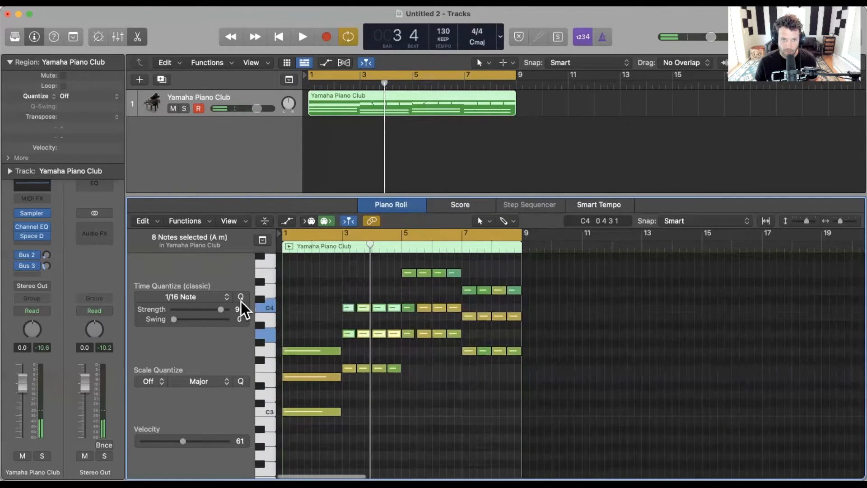
{"action": "left_click", "coordinate": [300, 316]}
Split the three sustained chord notes in bars 1 and 2 at beat 3 of bar 1, using the playhead position.
{"action": "key", "text": "super+Down"}
{"action": "key", "text": "super+Down"}
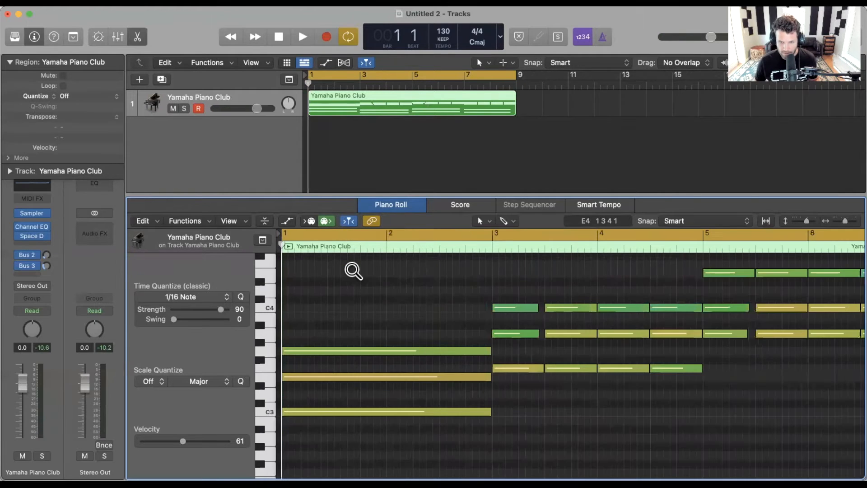
{"action": "scroll", "coordinate": [349, 270], "scroll_direction": "down", "scroll_amount": 1}
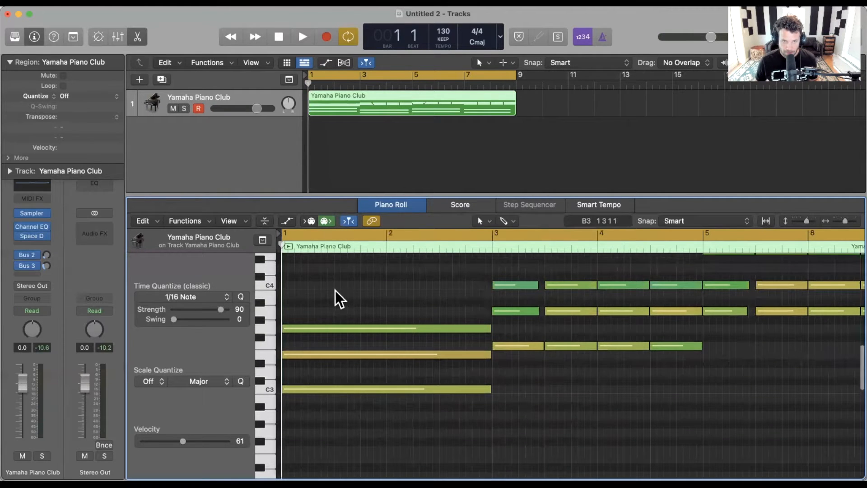
{"action": "scroll", "coordinate": [337, 291], "scroll_direction": "down", "scroll_amount": 2}
{"action": "scroll", "coordinate": [343, 280], "scroll_direction": "up", "scroll_amount": 1}
{"action": "left_click_drag", "start_coordinate": [343, 281], "coordinate": [344, 381]}
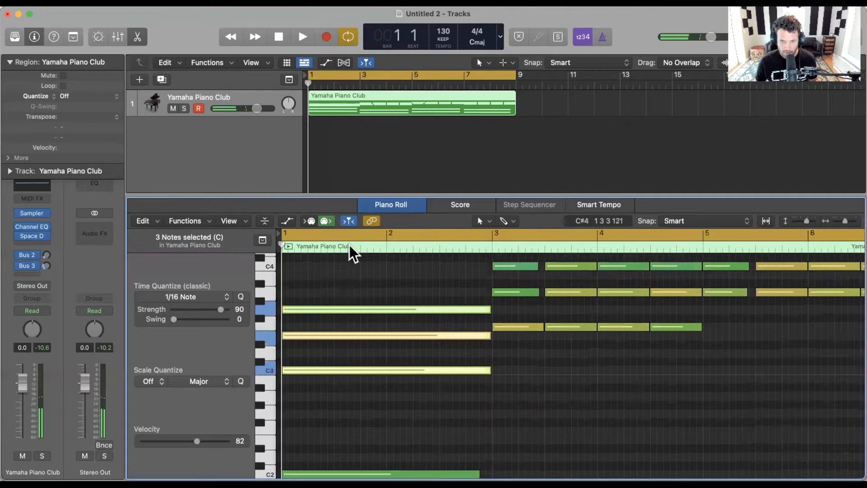
{"action": "key", "text": "space"}
{"action": "key", "text": "space"}
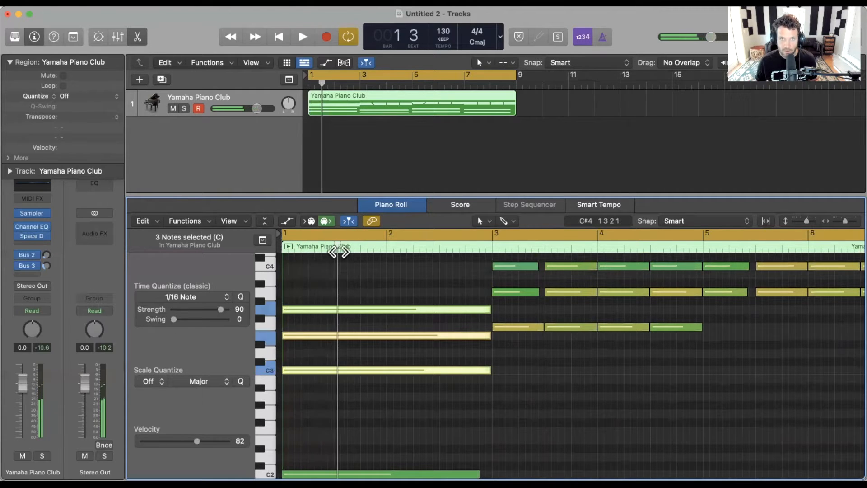
{"action": "left_click_drag", "start_coordinate": [346, 253], "coordinate": [337, 253]}
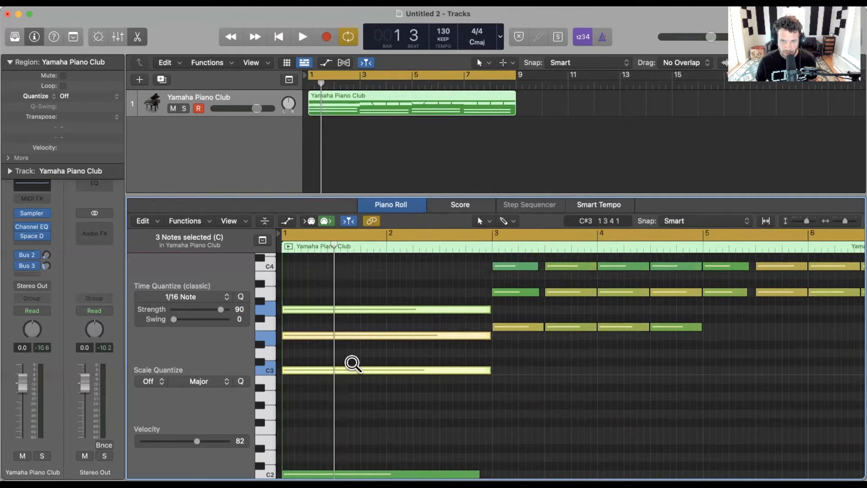
{"action": "scroll", "coordinate": [349, 356], "scroll_direction": "down", "scroll_amount": 2}
{"action": "key", "text": "super+t"}
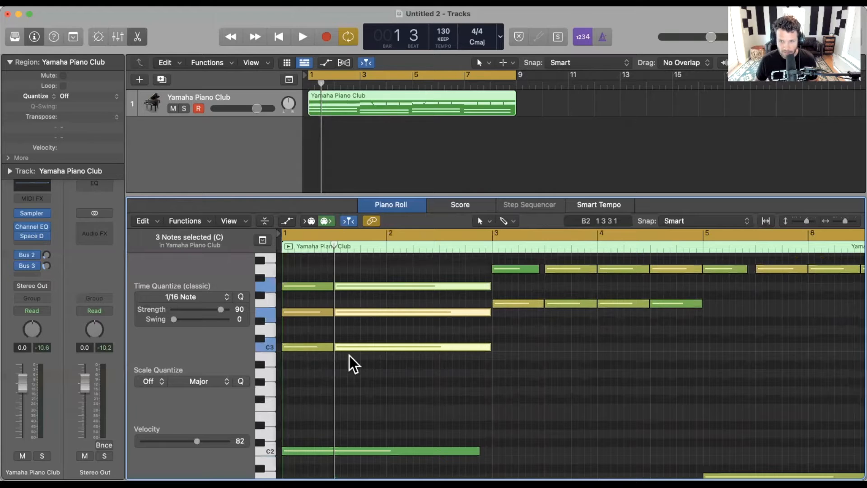
Audition the split chord from the start of bar 1 into bar 3.
{"action": "key", "text": "Return"}
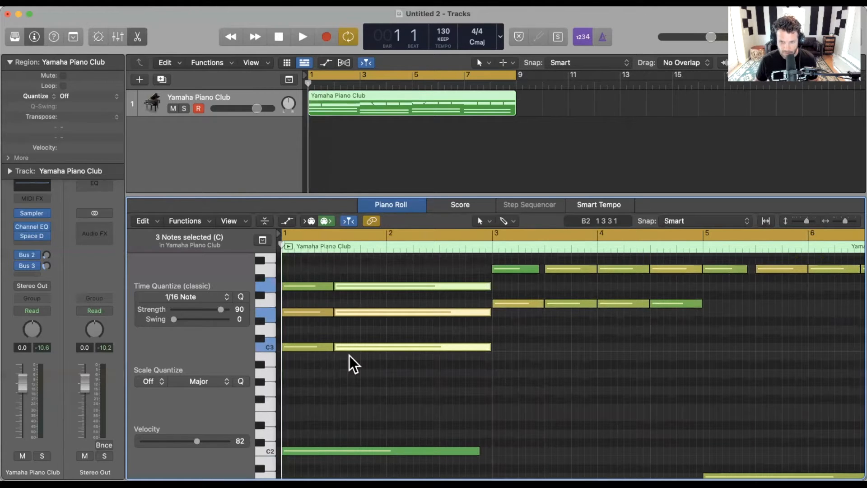
{"action": "key", "text": "space"}
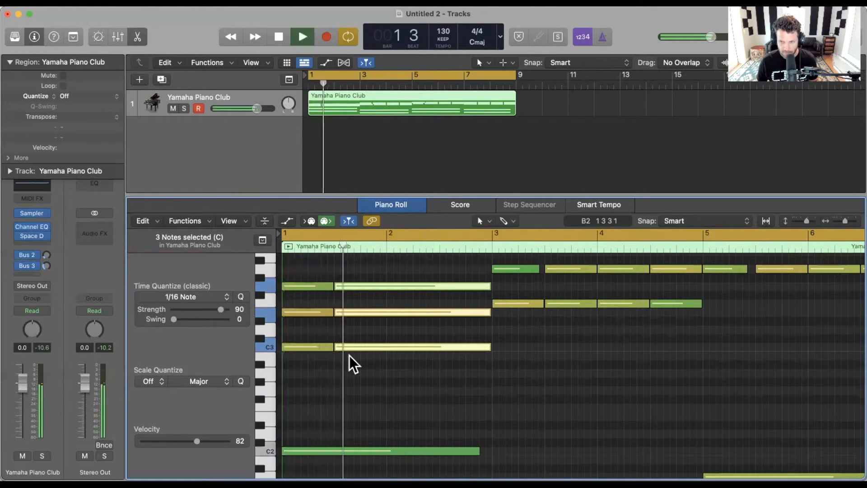
{"action": "scroll", "coordinate": [349, 356], "scroll_direction": "right", "scroll_amount": 8}
{"action": "scroll", "coordinate": [348, 356], "scroll_direction": "up", "scroll_amount": 2}
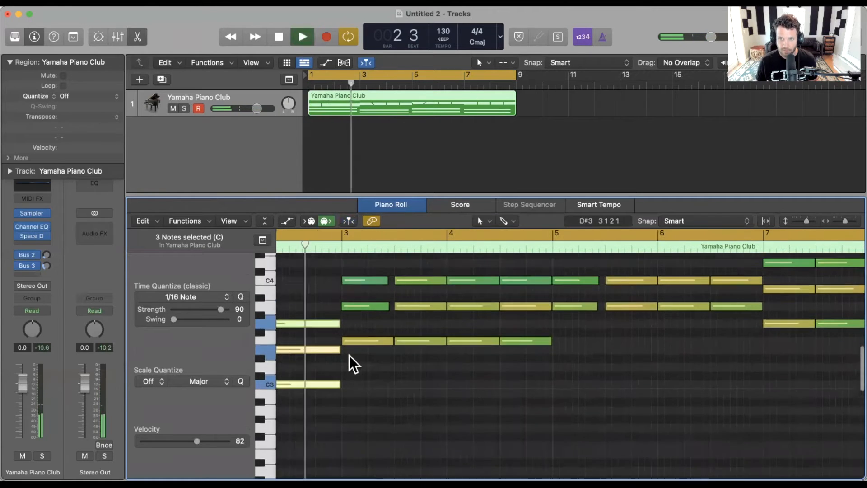
{"action": "scroll", "coordinate": [349, 356], "scroll_direction": "right", "scroll_amount": 3}
{"action": "scroll", "coordinate": [349, 356], "scroll_direction": "up", "scroll_amount": 1}
{"action": "key", "text": "space"}
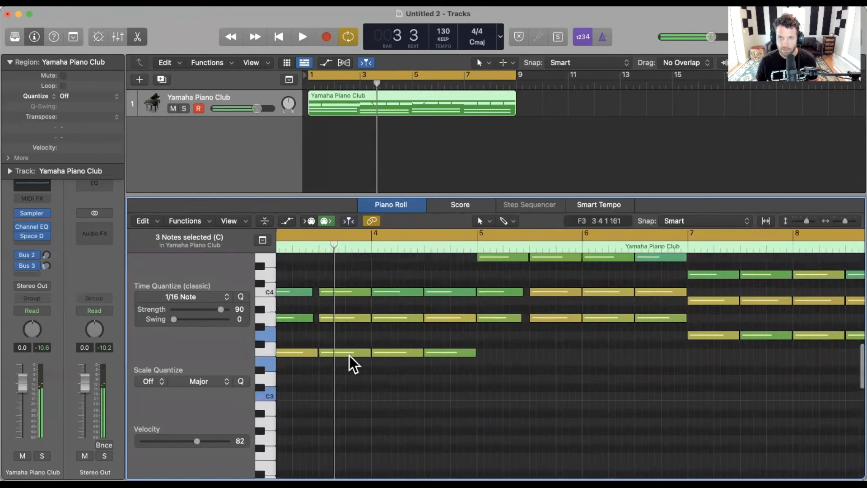
Join the nine chord notes following the first chord hit in bars 3 and 4 into three sustained notes.
{"action": "scroll", "coordinate": [347, 356], "scroll_direction": "up", "scroll_amount": 3}
{"action": "scroll", "coordinate": [348, 355], "scroll_direction": "right", "scroll_amount": 1}
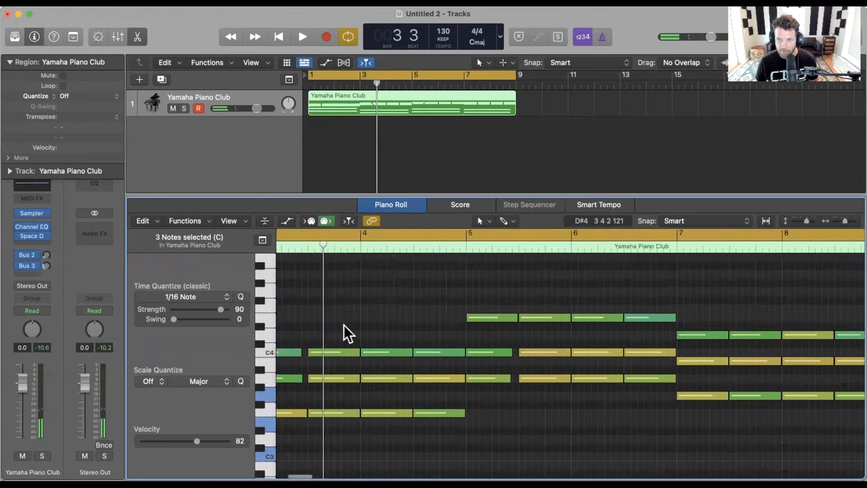
{"action": "scroll", "coordinate": [343, 325], "scroll_direction": "down", "scroll_amount": 1}
{"action": "left_click_drag", "start_coordinate": [346, 297], "coordinate": [428, 433]}
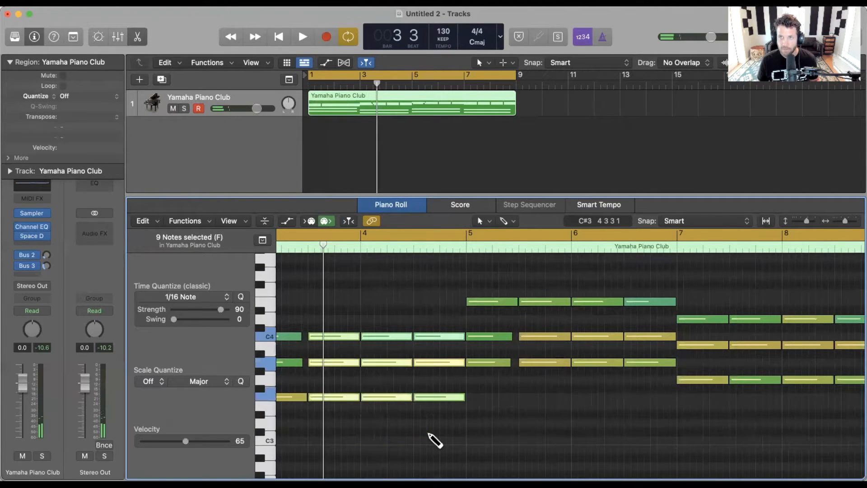
{"action": "key", "text": "super+j"}
Join the nine chord notes following the first chord hit in bars 5 and 6 into three sustained notes.
{"action": "scroll", "coordinate": [503, 400], "scroll_direction": "right", "scroll_amount": 5}
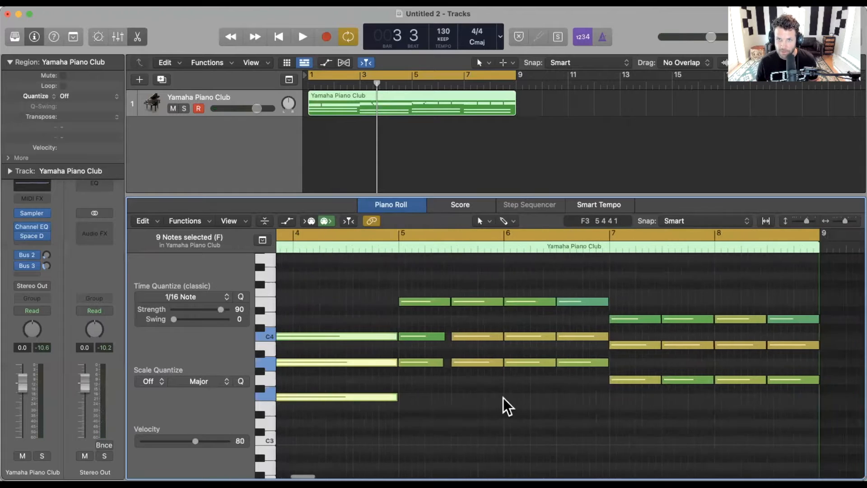
{"action": "scroll", "coordinate": [503, 399], "scroll_direction": "up", "scroll_amount": 3}
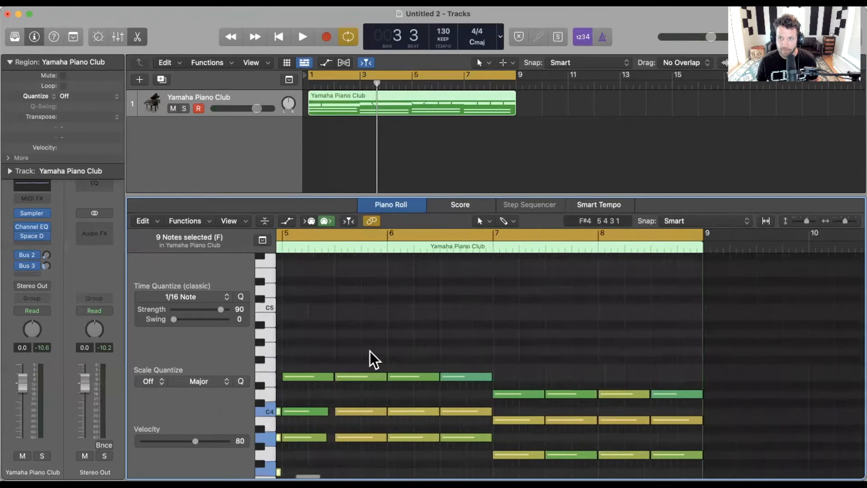
{"action": "left_click_drag", "start_coordinate": [366, 351], "coordinate": [459, 449]}
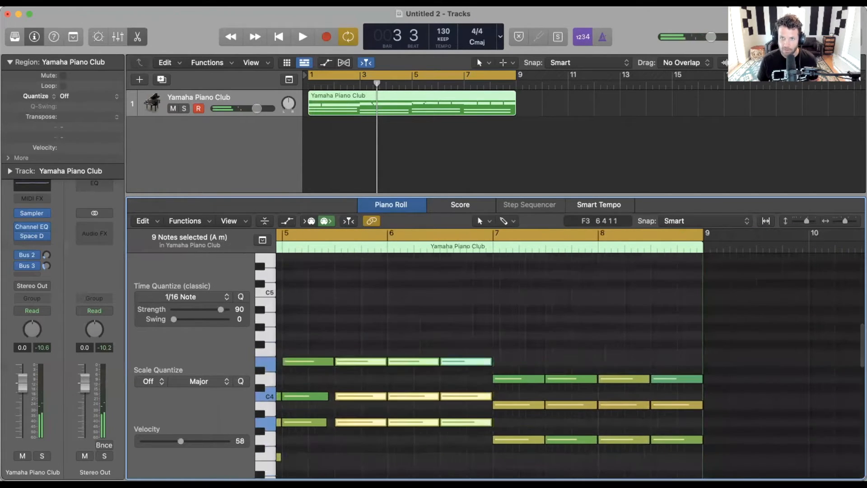
{"action": "key", "text": "super+j"}
Join the nine chord notes following the first chord hit in bars 7 and 8 into three sustained notes.
{"action": "scroll", "coordinate": [459, 449], "scroll_direction": "right", "scroll_amount": 5}
{"action": "scroll", "coordinate": [338, 376], "scroll_direction": "left", "scroll_amount": 3}
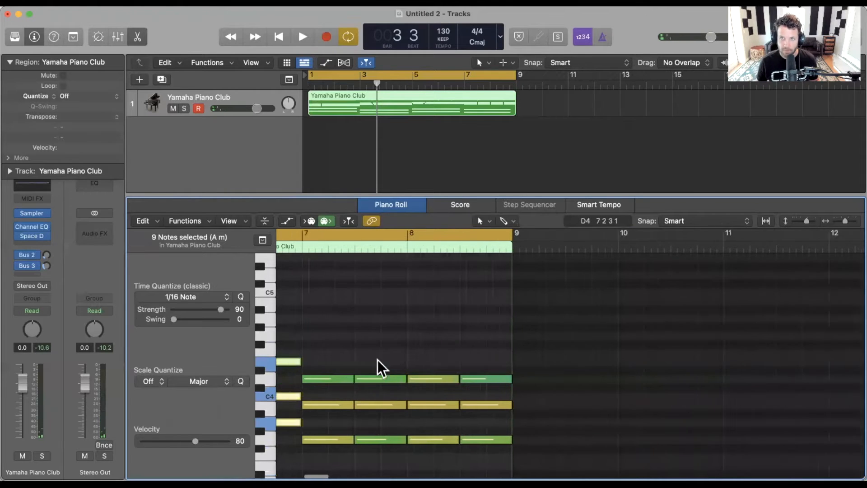
{"action": "left_click_drag", "start_coordinate": [381, 351], "coordinate": [479, 458]}
{"action": "scroll", "coordinate": [479, 458], "scroll_direction": "down", "scroll_amount": 3}
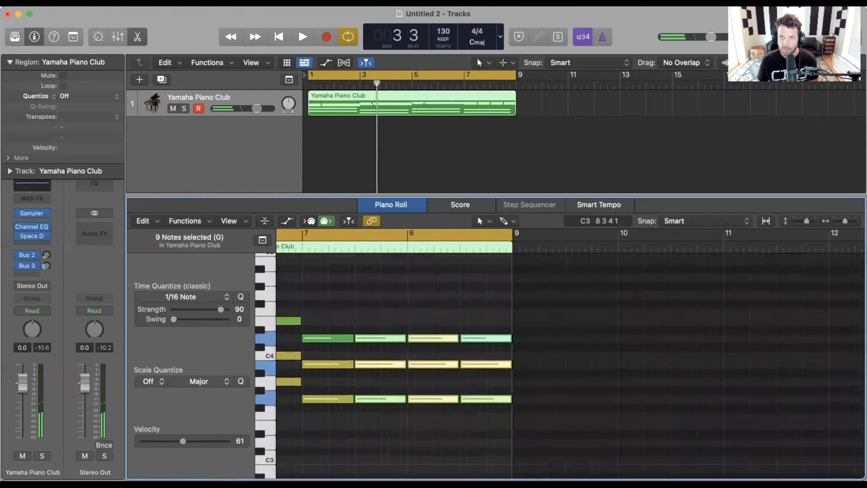
{"action": "key", "text": "super+j"}
Audition the whole progression from the start of bar 1 into bar 8.
{"action": "key", "text": "Return"}
{"action": "key", "text": "space"}
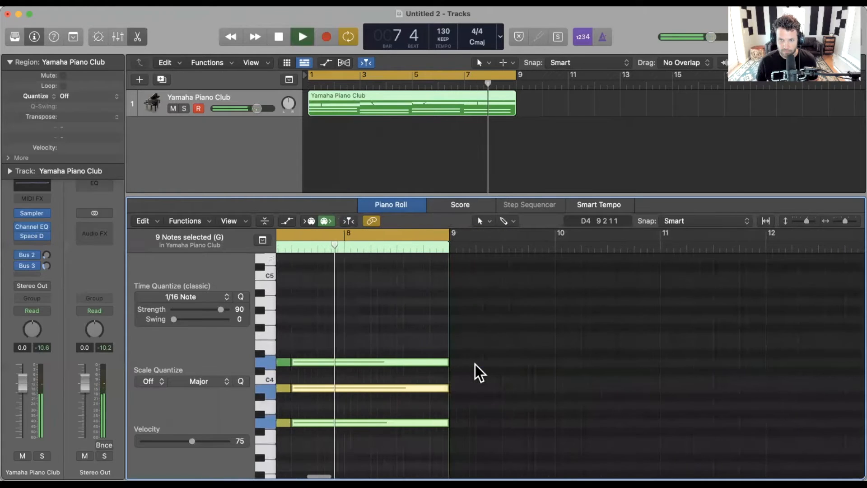
{"action": "key", "text": "space"}
Split the two octave bass notes at the playhead, placed just before beat 3 of bar 8.
{"action": "scroll", "coordinate": [437, 321], "scroll_direction": "down", "scroll_amount": 2}
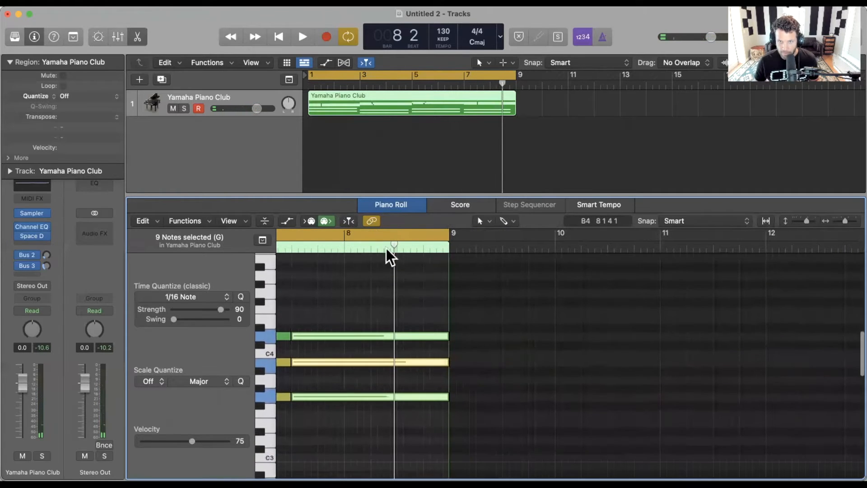
{"action": "left_click_drag", "start_coordinate": [406, 248], "coordinate": [391, 250]}
{"action": "scroll", "coordinate": [393, 250], "scroll_direction": "up", "scroll_amount": 1}
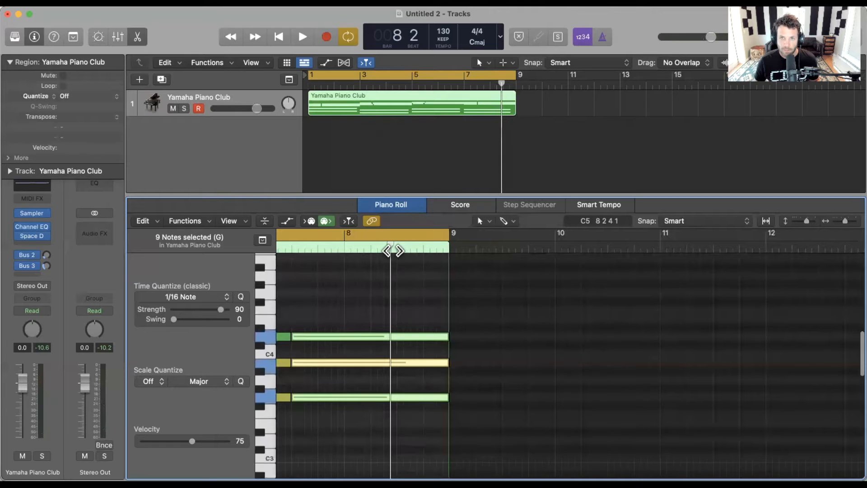
{"action": "scroll", "coordinate": [400, 298], "scroll_direction": "down", "scroll_amount": 8}
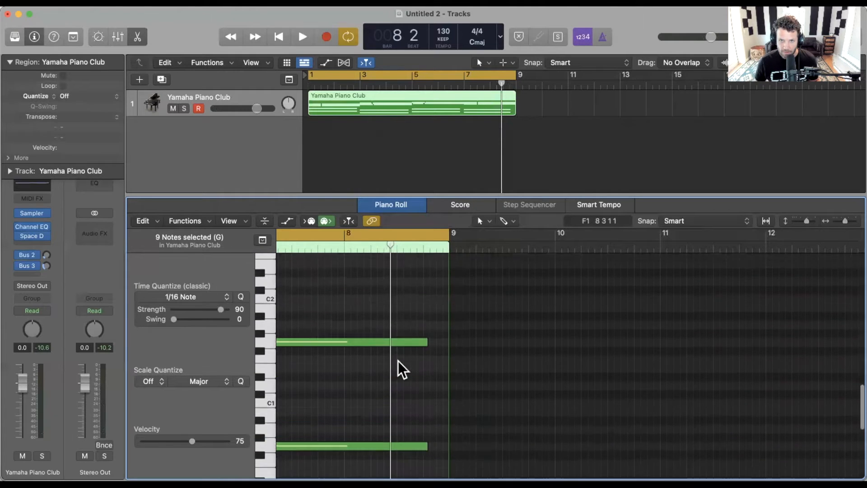
{"action": "left_click_drag", "start_coordinate": [365, 294], "coordinate": [370, 429]}
{"action": "key", "text": "super+t"}
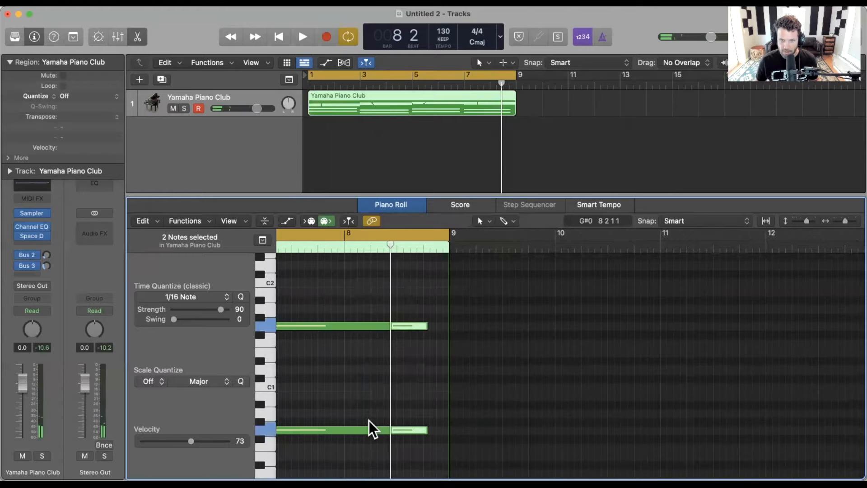
Transpose the two short bass notes split off in bar 8 down two semitones.
{"action": "scroll", "coordinate": [370, 421], "scroll_direction": "down", "scroll_amount": 2}
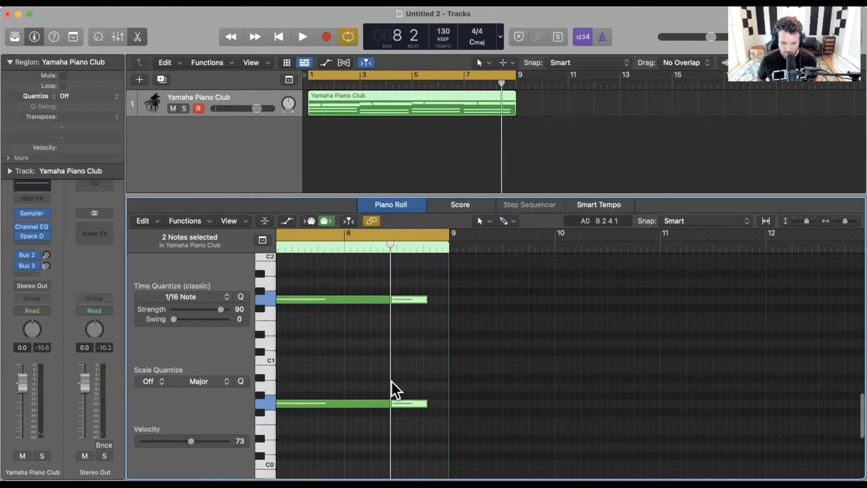
{"action": "key", "text": "alt+Down"}
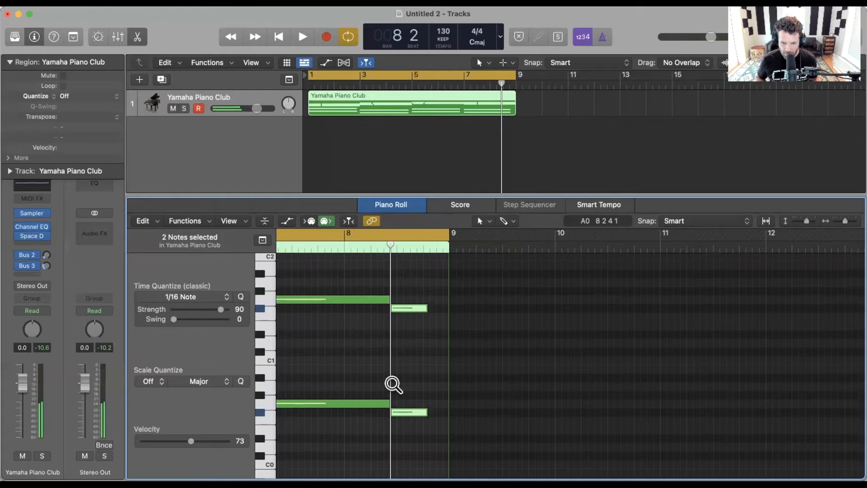
{"action": "key", "text": "alt+Down"}
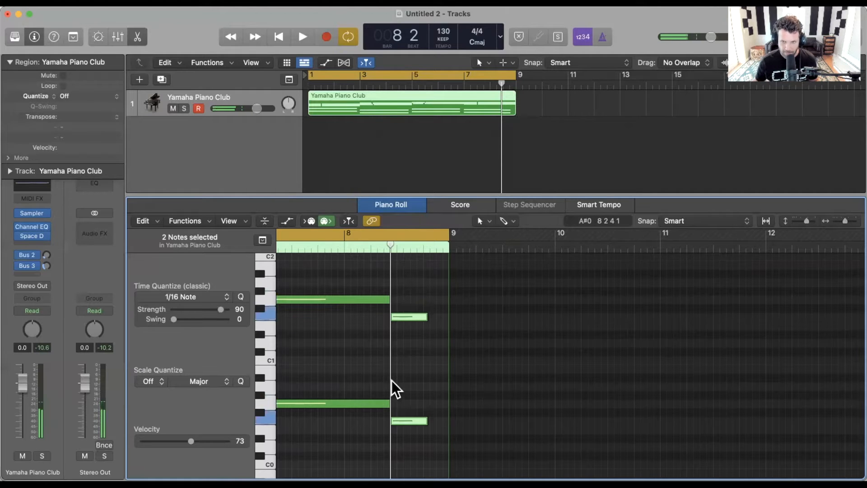
{"action": "scroll", "coordinate": [392, 380], "scroll_direction": "down", "scroll_amount": 1}
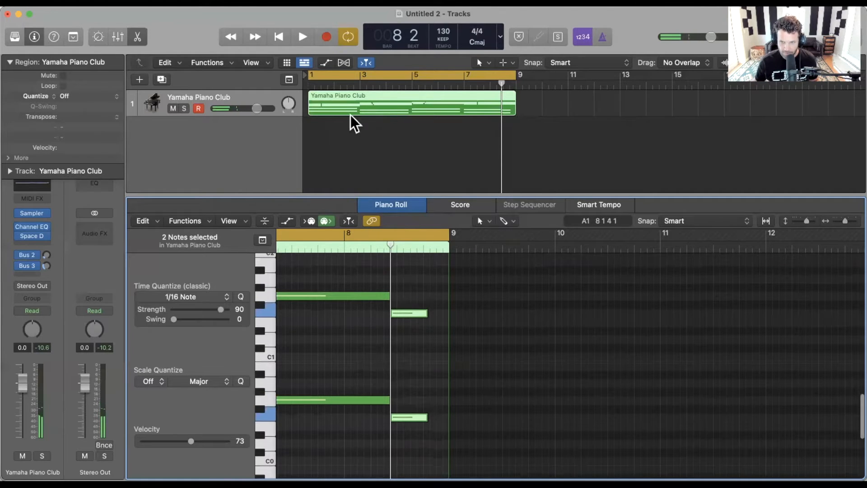
Turn off cycle mode and audition the new bass ending of the last bars twice.
{"action": "left_click", "coordinate": [335, 240]}
{"action": "left_click", "coordinate": [335, 241]}
{"action": "key", "text": "space"}
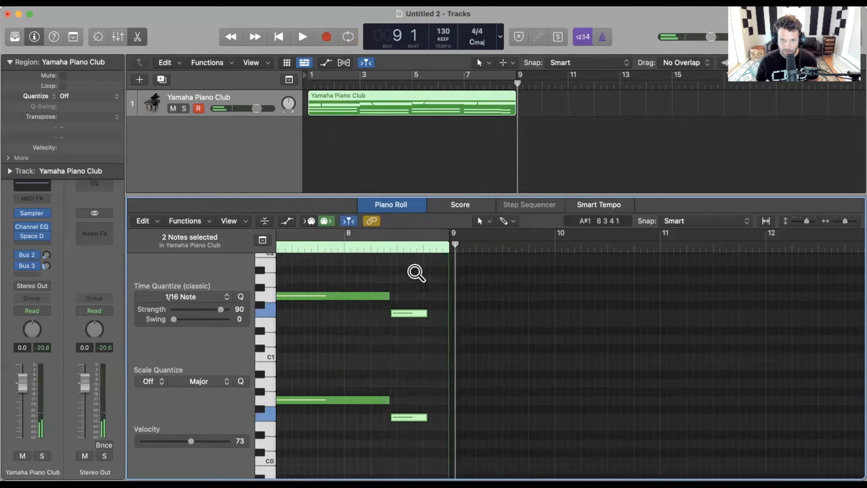
{"action": "scroll", "coordinate": [414, 270], "scroll_direction": "left", "scroll_amount": 5}
{"action": "left_click", "coordinate": [326, 243]}
{"action": "key", "text": "space"}
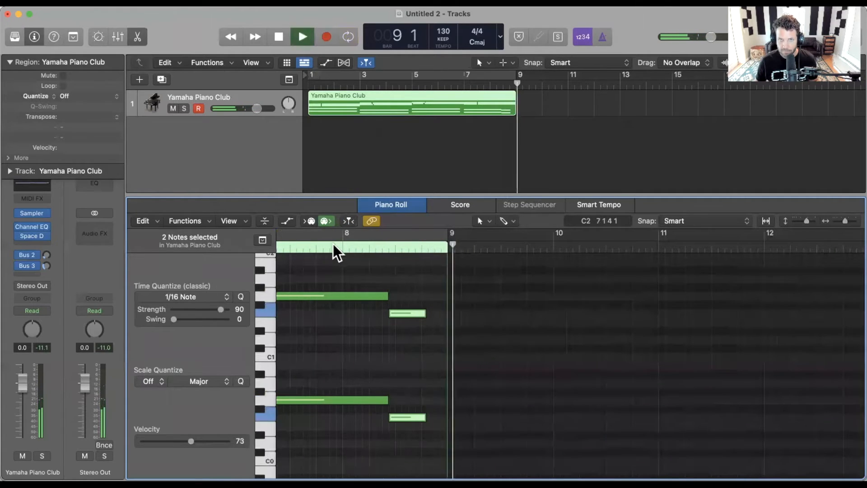
{"action": "key", "text": "space"}
Try different semitone transpositions on the long upper bass note starting in bar 7, leaving it at F1.
{"action": "left_click", "coordinate": [337, 294]}
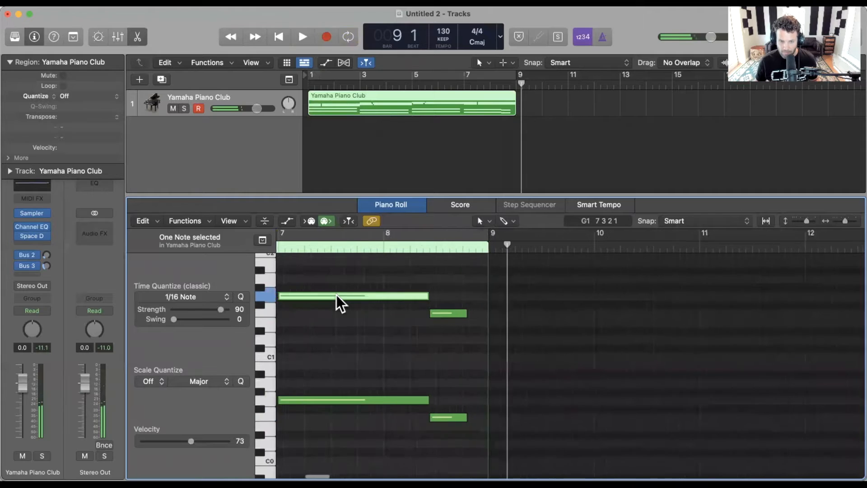
{"action": "scroll", "coordinate": [336, 294], "scroll_direction": "left", "scroll_amount": 2}
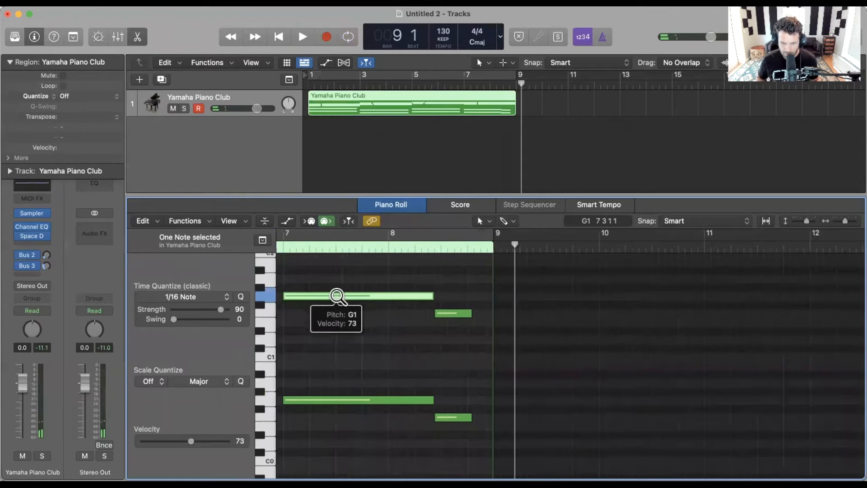
{"action": "key", "text": "alt+Up"}
{"action": "key", "text": "alt+Up"}
{"action": "key", "text": "alt+Down"}
{"action": "key", "text": "alt+Down"}
{"action": "key", "text": "alt+Down"}
{"action": "key", "text": "alt+Down"}
{"action": "key", "text": "alt+Down"}
{"action": "key", "text": "alt+Down"}
{"action": "key", "text": "alt+Down"}
{"action": "key", "text": "alt+Up"}
{"action": "key", "text": "alt+Up"}
{"action": "key", "text": "alt+Up"}
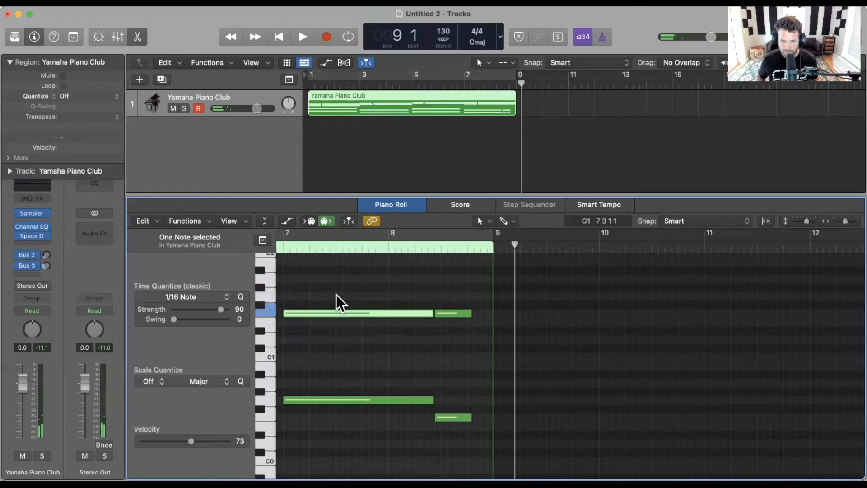
Return to the start of the project and examine the bass and chord notes across the eight-bar region.
{"action": "left_click_drag", "start_coordinate": [340, 296], "coordinate": [346, 421]}
{"action": "scroll", "coordinate": [343, 414], "scroll_direction": "down", "scroll_amount": 2}
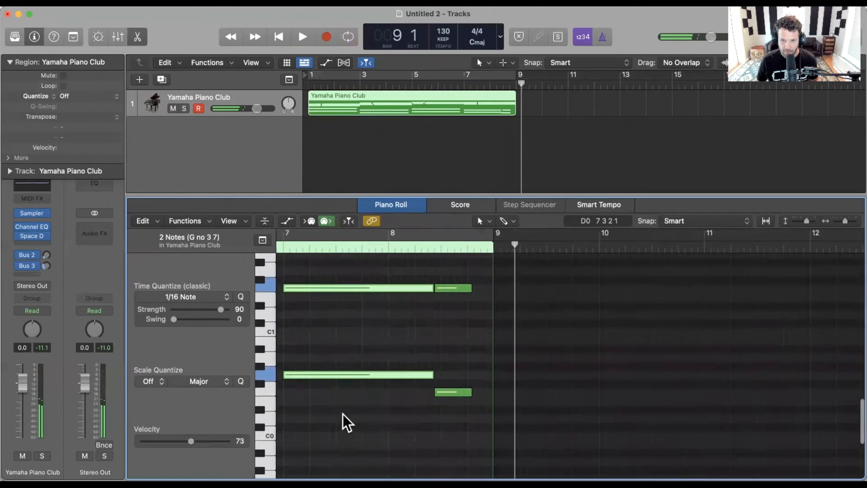
{"action": "scroll", "coordinate": [343, 412], "scroll_direction": "up", "scroll_amount": 5}
{"action": "key", "text": "Return"}
{"action": "left_click", "coordinate": [446, 369]}
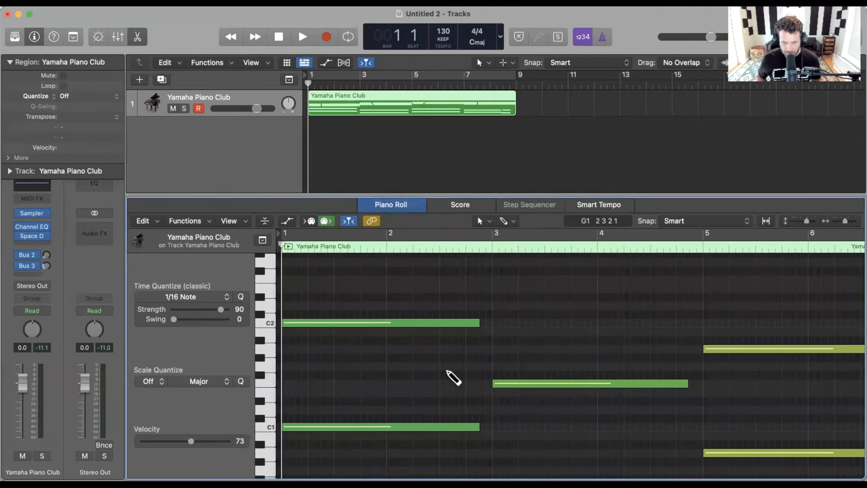
{"action": "scroll", "coordinate": [452, 375], "scroll_direction": "down", "scroll_amount": 5}
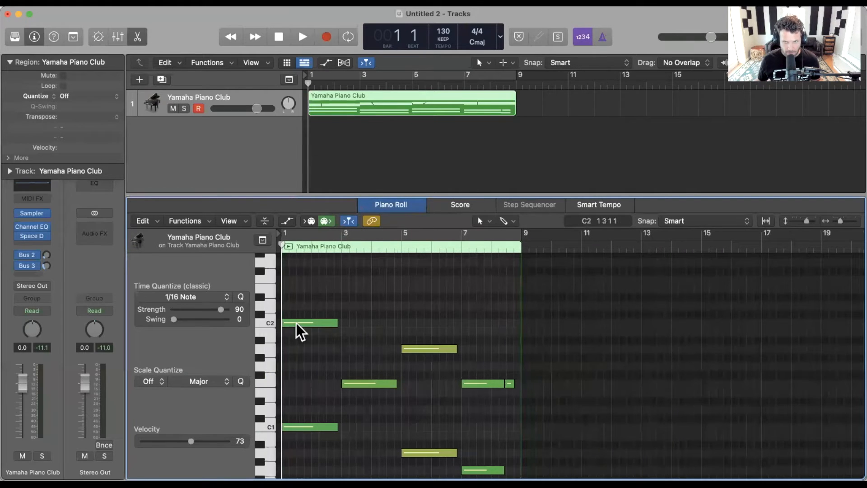
{"action": "scroll", "coordinate": [297, 324], "scroll_direction": "up", "scroll_amount": 5}
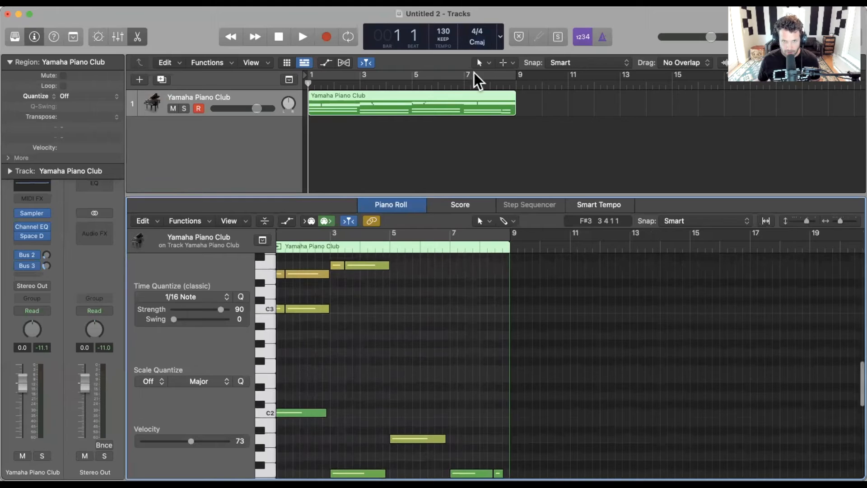
Repeat the eight-bar piano region at bar 9 and set the cycle range to the copy.
{"action": "left_click", "coordinate": [457, 139]}
{"action": "key", "text": "super+Left"}
{"action": "key", "text": "super+Left"}
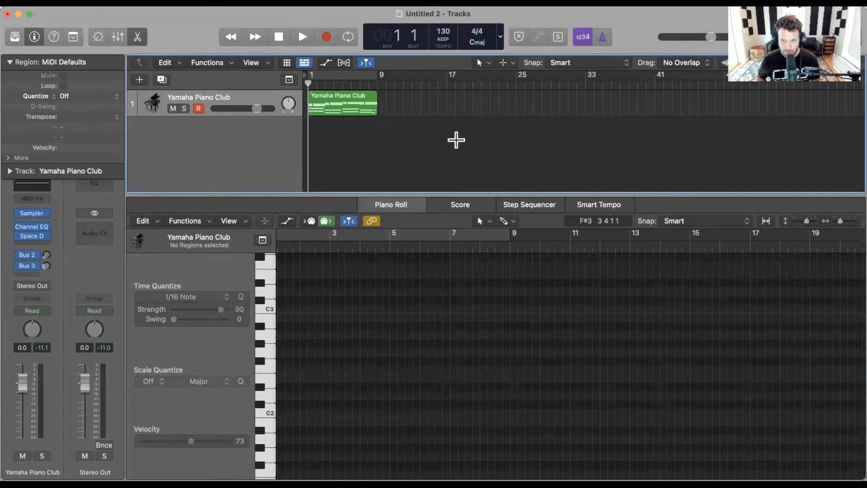
{"action": "left_click", "coordinate": [335, 107]}
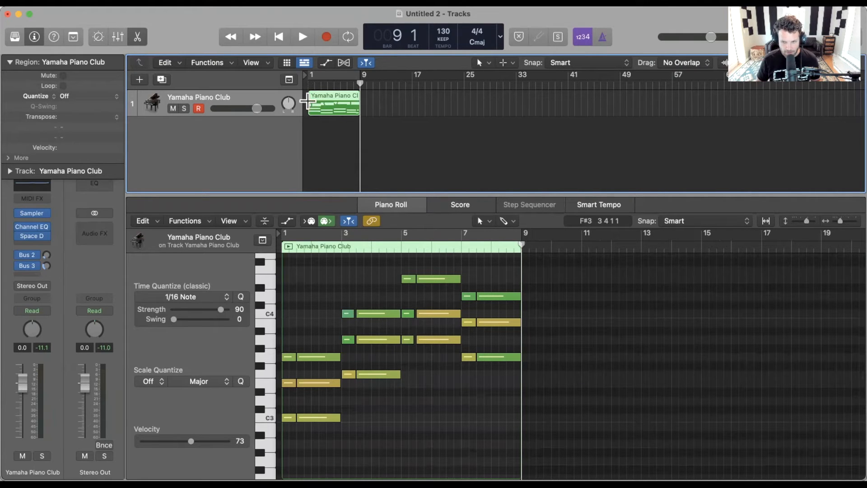
{"action": "key", "text": "super+r"}
{"action": "key", "text": "super+u"}
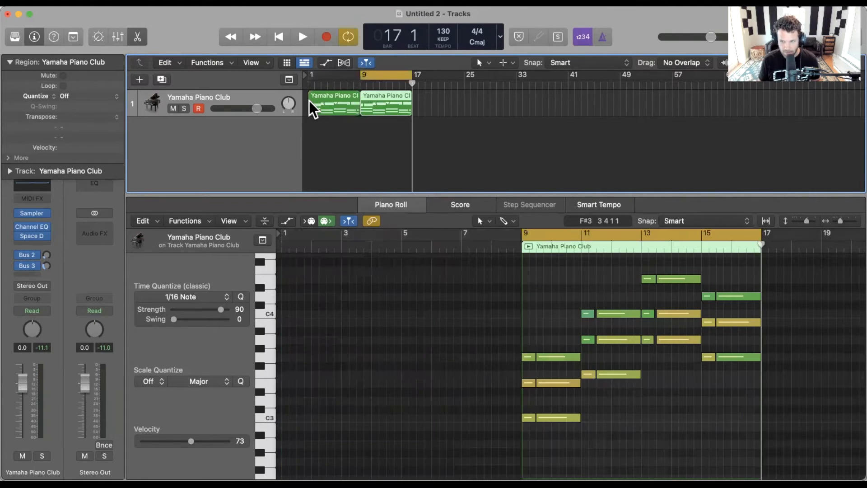
Join the split chord notes in bars 9 and 10 of the copied region into three sustained notes.
{"action": "scroll", "coordinate": [610, 432], "scroll_direction": "up", "scroll_amount": 5}
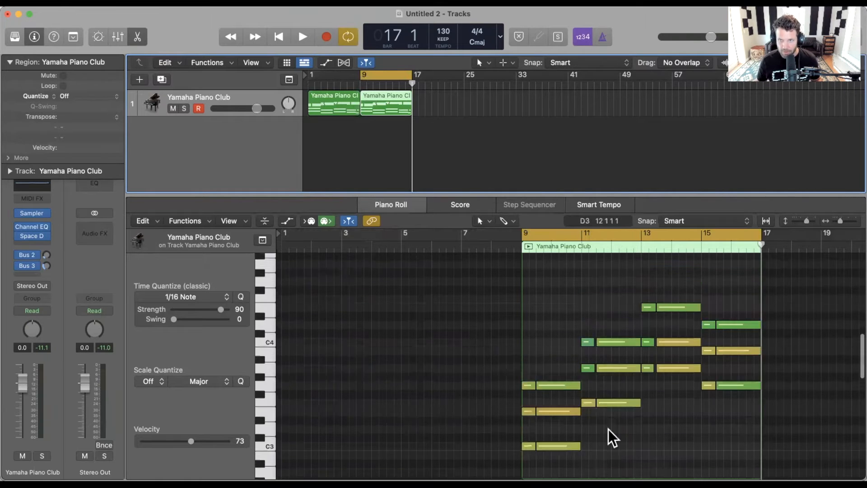
{"action": "scroll", "coordinate": [612, 393], "scroll_direction": "down", "scroll_amount": 5}
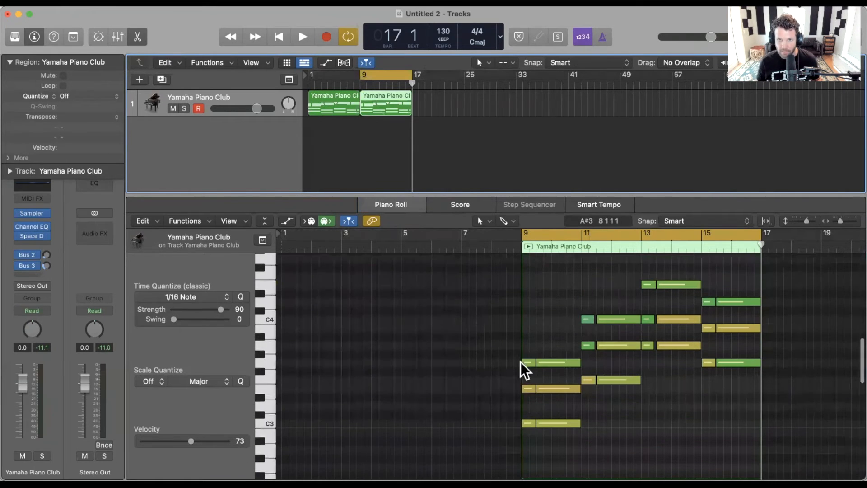
{"action": "left_click_drag", "start_coordinate": [492, 338], "coordinate": [560, 432]}
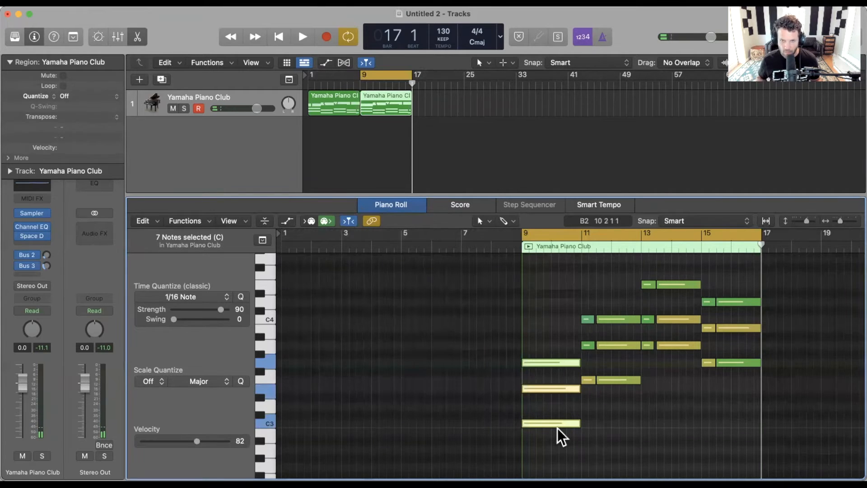
{"action": "scroll", "coordinate": [557, 428], "scroll_direction": "up", "scroll_amount": 5}
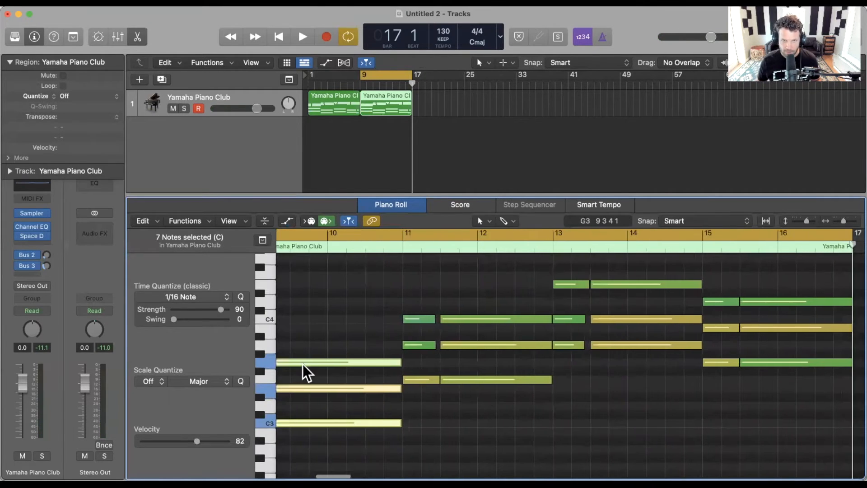
{"action": "scroll", "coordinate": [413, 383], "scroll_direction": "left", "scroll_amount": 5}
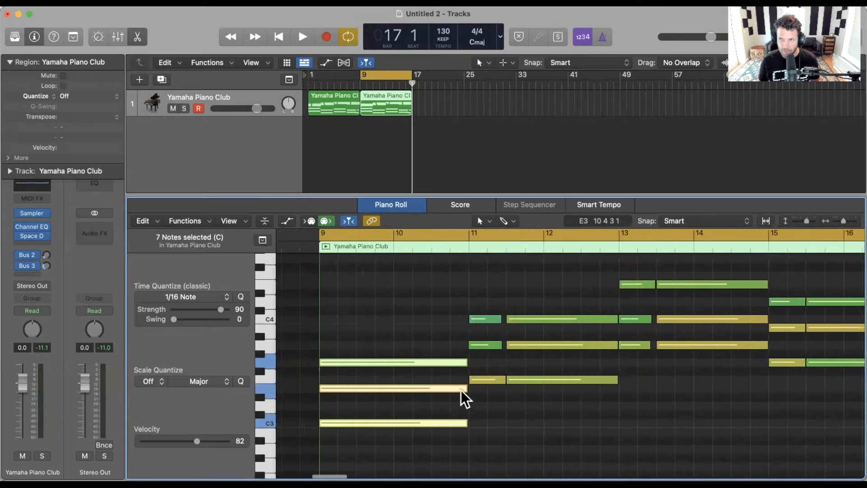
Shorten the three sustained chord notes starting at bar 9 so they end at about beat 3 of bar 10.
{"action": "left_click_drag", "start_coordinate": [462, 390], "coordinate": [402, 383]}
{"action": "scroll", "coordinate": [389, 379], "scroll_direction": "left", "scroll_amount": 2}
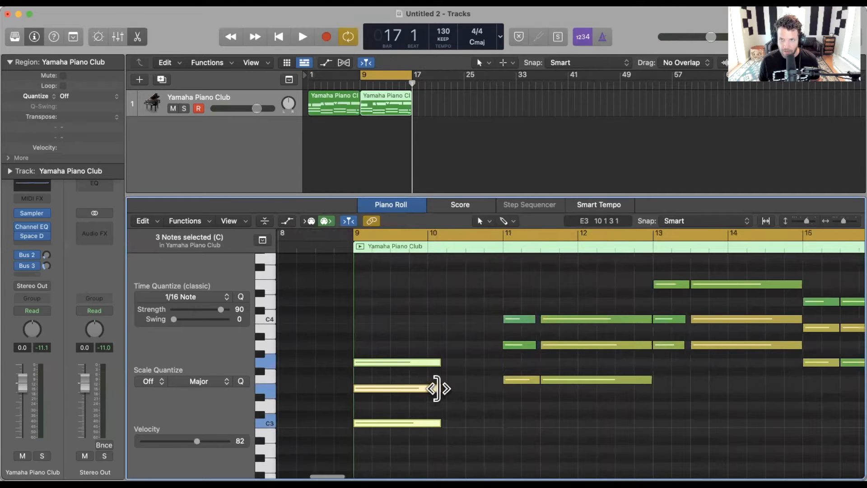
{"action": "left_click_drag", "start_coordinate": [436, 388], "coordinate": [462, 389]}
{"action": "scroll", "coordinate": [449, 387], "scroll_direction": "right", "scroll_amount": 3}
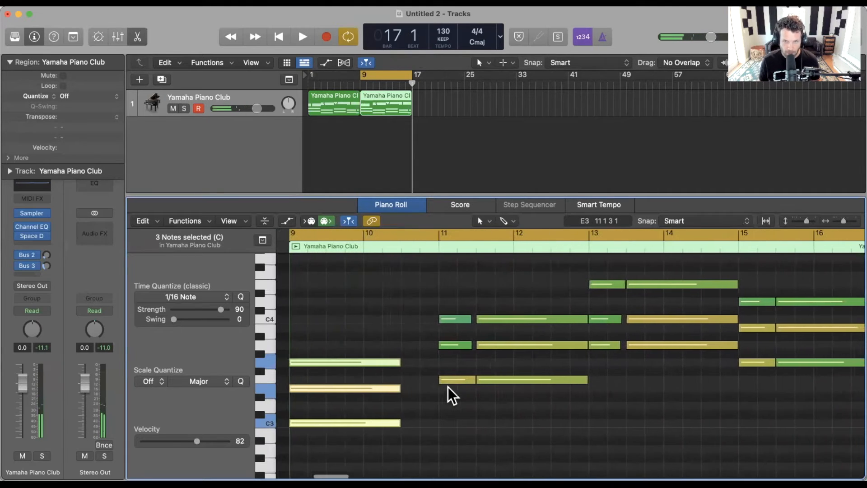
{"action": "scroll", "coordinate": [448, 387], "scroll_direction": "right", "scroll_amount": 1}
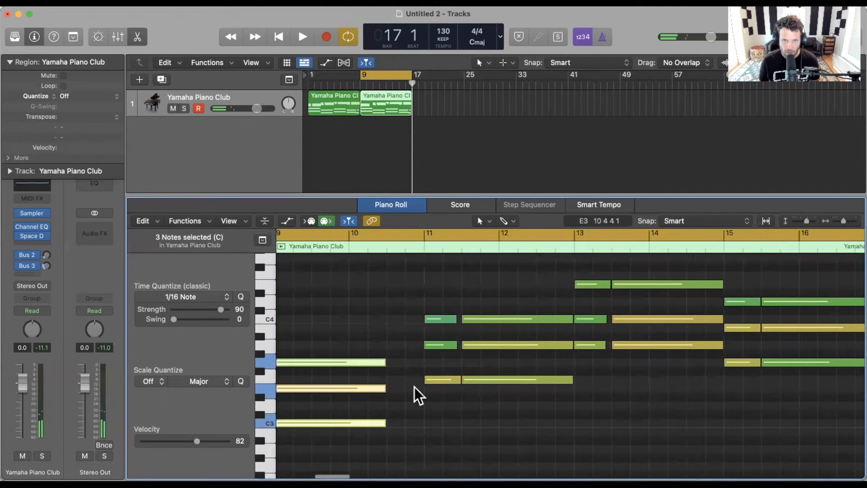
Stagger the first chord's endings by shortening E3 and lengthening C3 in bar 10, and play the copied region from bar 9.
{"action": "left_click", "coordinate": [390, 387]}
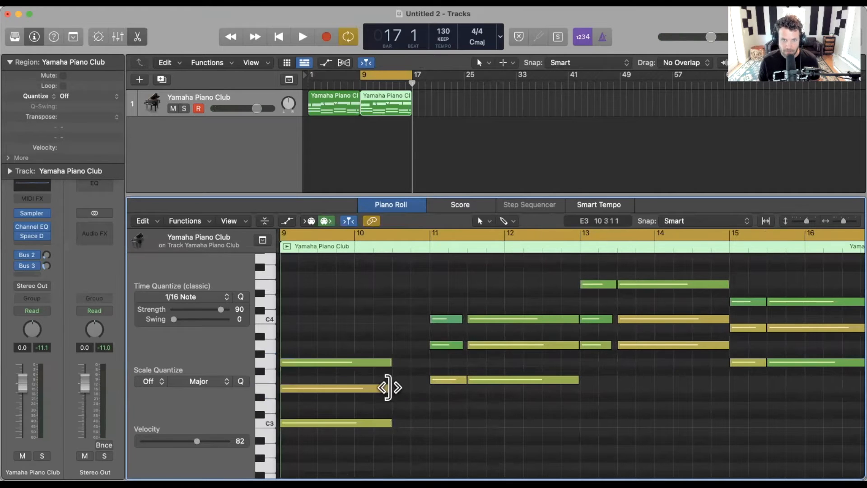
{"action": "left_click_drag", "start_coordinate": [388, 387], "coordinate": [407, 396]}
{"action": "scroll", "coordinate": [391, 387], "scroll_direction": "down", "scroll_amount": 1}
{"action": "scroll", "coordinate": [391, 387], "scroll_direction": "down", "scroll_amount": 2}
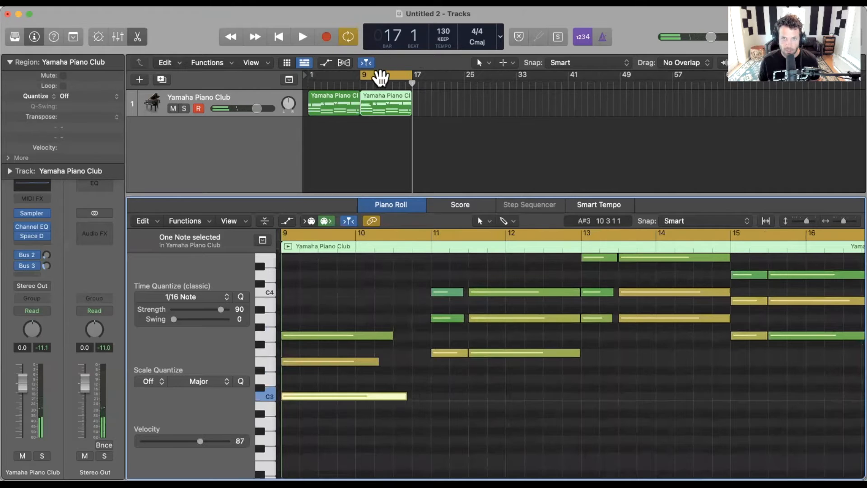
{"action": "left_click", "coordinate": [393, 100]}
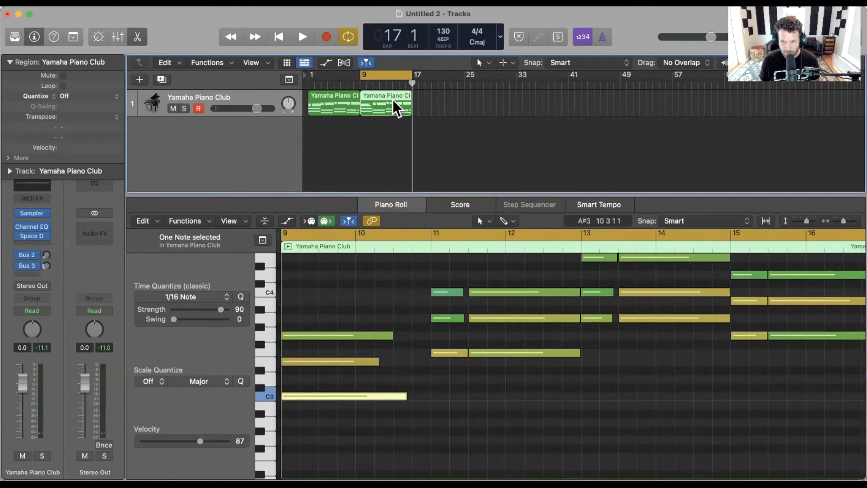
{"action": "key", "text": "space"}
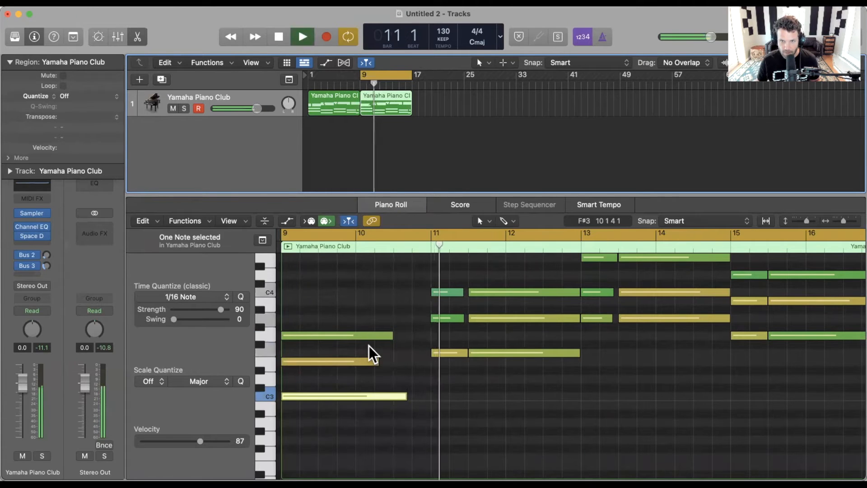
Lengthen the three sustained chord notes that start at bar 9 so they end around the start of bar 11.
{"action": "key", "text": "space"}
{"action": "scroll", "coordinate": [370, 341], "scroll_direction": "down", "scroll_amount": 1}
{"action": "left_click_drag", "start_coordinate": [370, 309], "coordinate": [371, 381]}
{"action": "scroll", "coordinate": [376, 377], "scroll_direction": "down", "scroll_amount": 1}
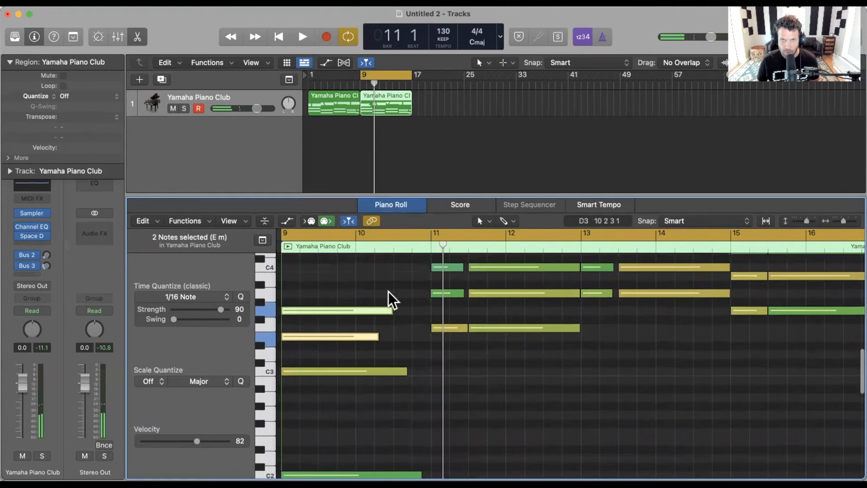
{"action": "left_click", "coordinate": [374, 369], "text": "shift"}
{"action": "left_click_drag", "start_coordinate": [379, 337], "coordinate": [411, 341]}
{"action": "scroll", "coordinate": [411, 340], "scroll_direction": "left", "scroll_amount": 2}
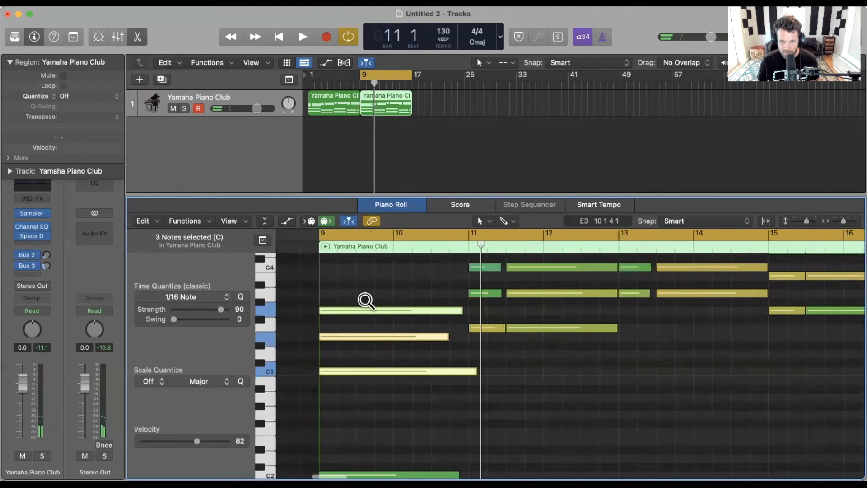
Split the three chord notes at beat 2 of bar 9 and delete the parts after the split.
{"action": "scroll", "coordinate": [364, 300], "scroll_direction": "down", "scroll_amount": 1}
{"action": "scroll", "coordinate": [331, 270], "scroll_direction": "down", "scroll_amount": 1}
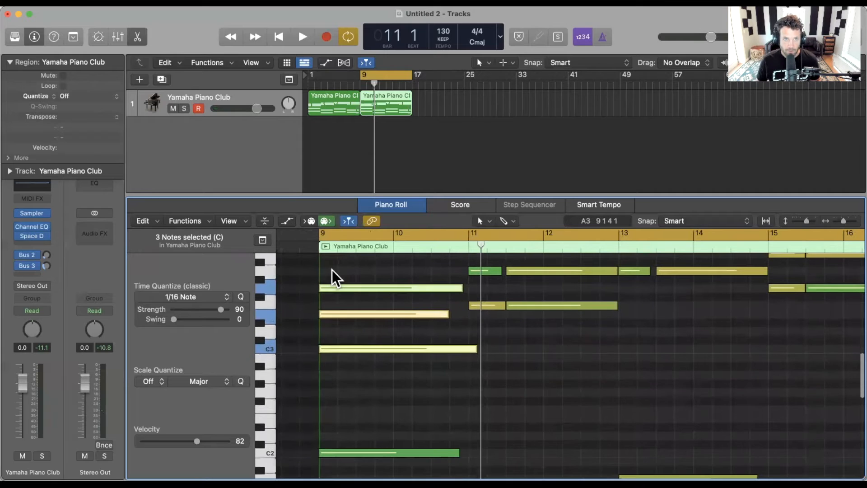
{"action": "left_click", "coordinate": [338, 250]}
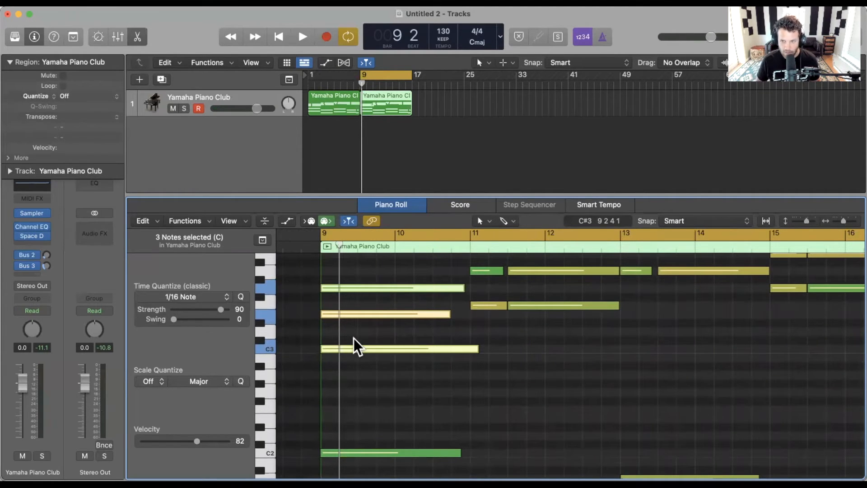
{"action": "key", "text": "super+t"}
{"action": "key", "text": "Delete"}
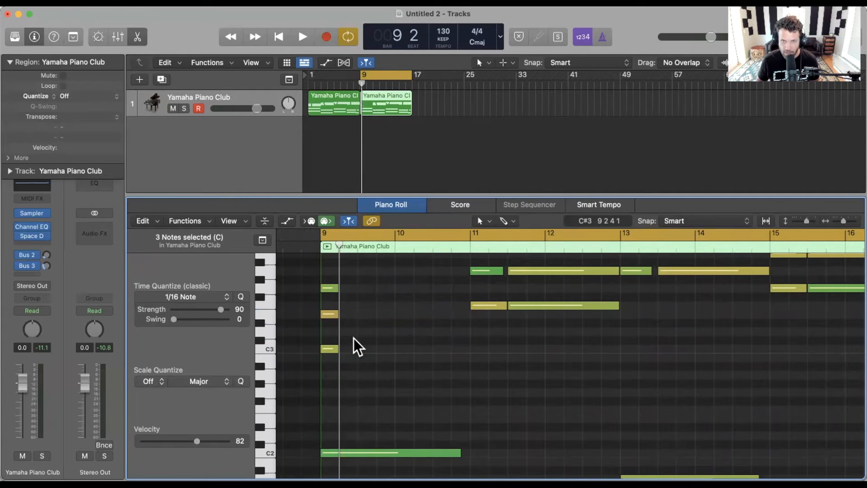
Repeat the one-beat three-note chord on every beat through the end of bar 10 and play the result.
{"action": "left_click_drag", "start_coordinate": [331, 273], "coordinate": [332, 355]}
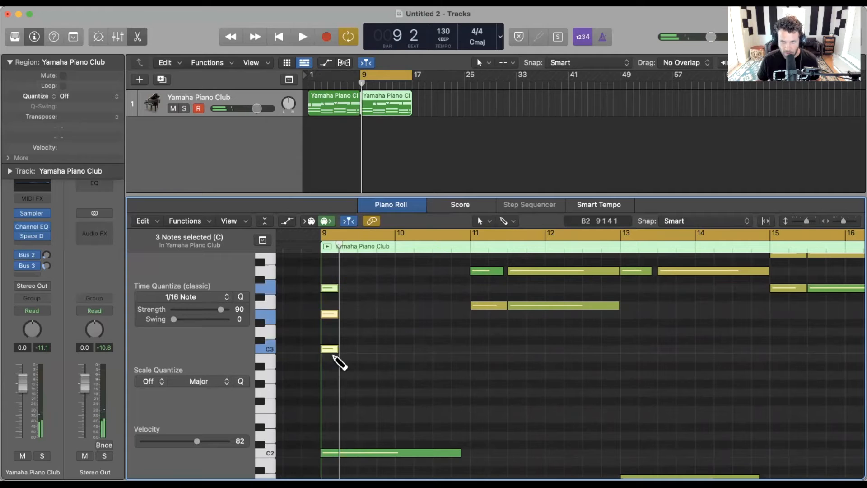
{"action": "key", "text": "super+r"}
{"action": "key", "text": "super+r"}
{"action": "key", "text": "super+r"}
{"action": "key", "text": "super+r"}
{"action": "key", "text": "super+r"}
{"action": "key", "text": "super+r"}
{"action": "key", "text": "super+r"}
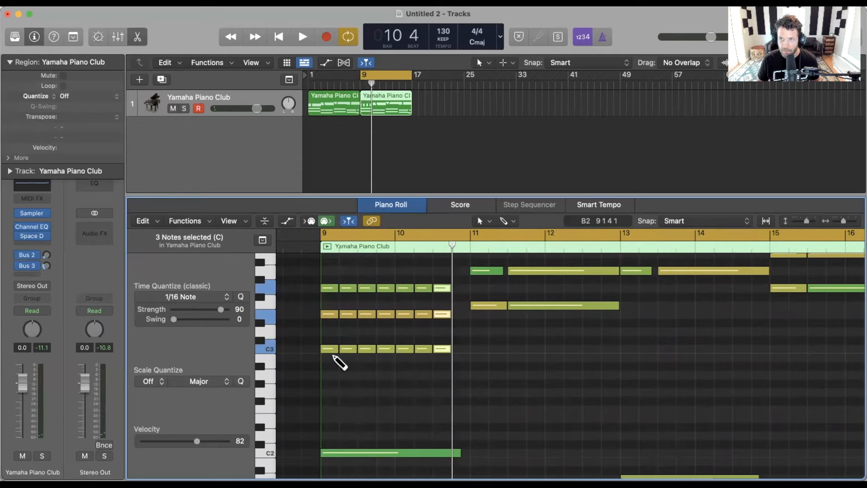
{"action": "key", "text": "space"}
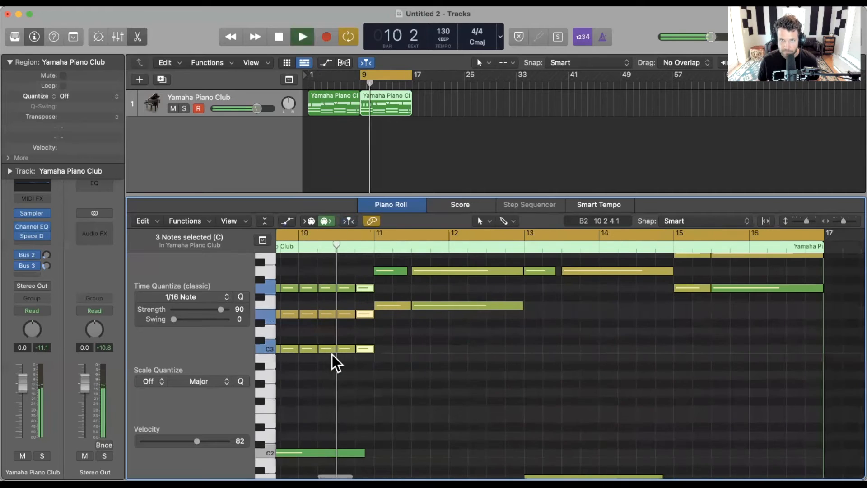
{"action": "key", "text": "space"}
{"action": "scroll", "coordinate": [343, 343], "scroll_direction": "left", "scroll_amount": 3}
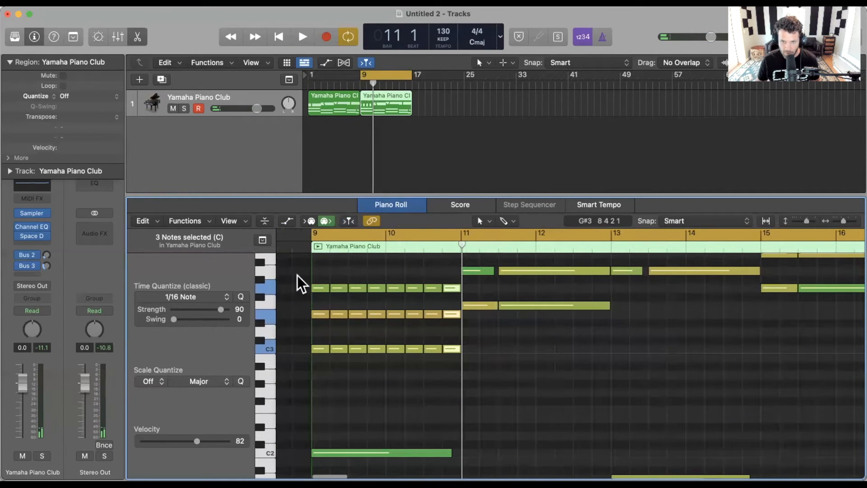
Shorten all the repeated chord notes in bars 9 and 10 to a little over half a beat, auditioning different lengths.
{"action": "left_click_drag", "start_coordinate": [297, 275], "coordinate": [451, 350]}
{"action": "key", "text": "space"}
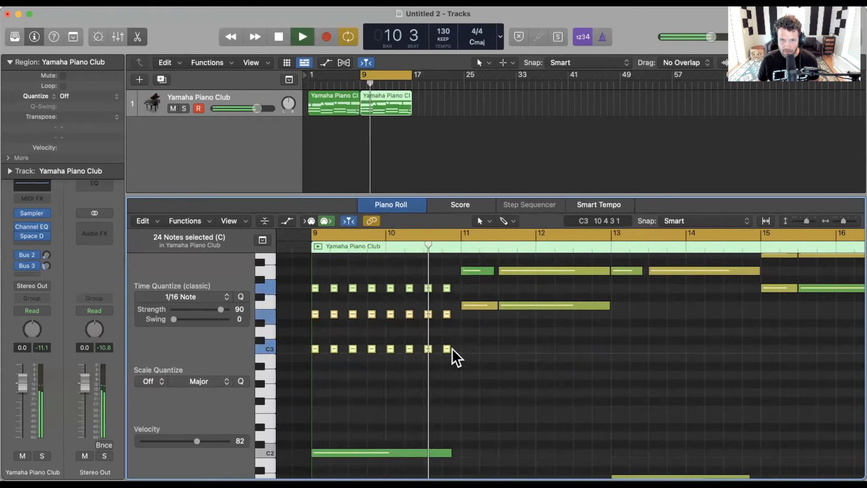
{"action": "key", "text": "space"}
{"action": "left_click_drag", "start_coordinate": [447, 349], "coordinate": [446, 348]}
{"action": "key", "text": "space"}
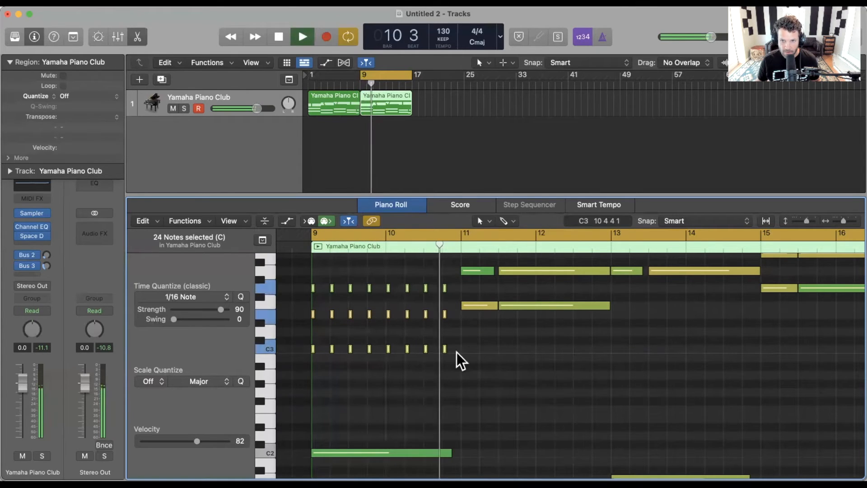
{"action": "key", "text": "space"}
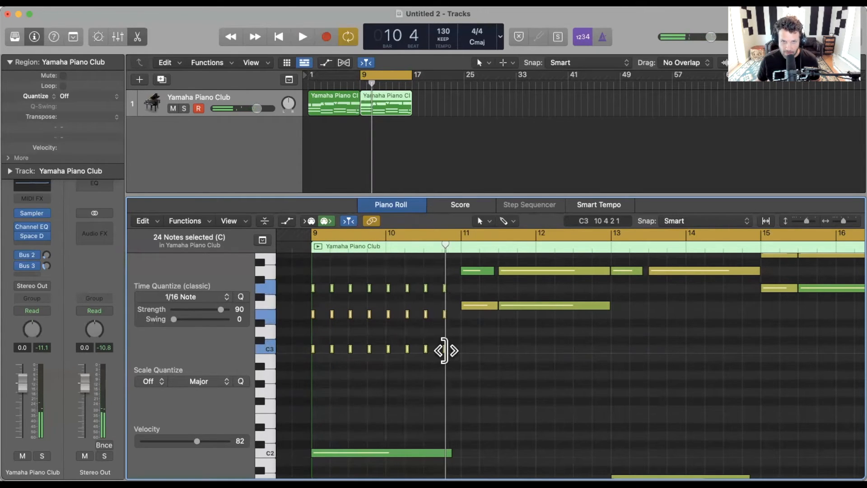
{"action": "left_click_drag", "start_coordinate": [445, 350], "coordinate": [453, 350]}
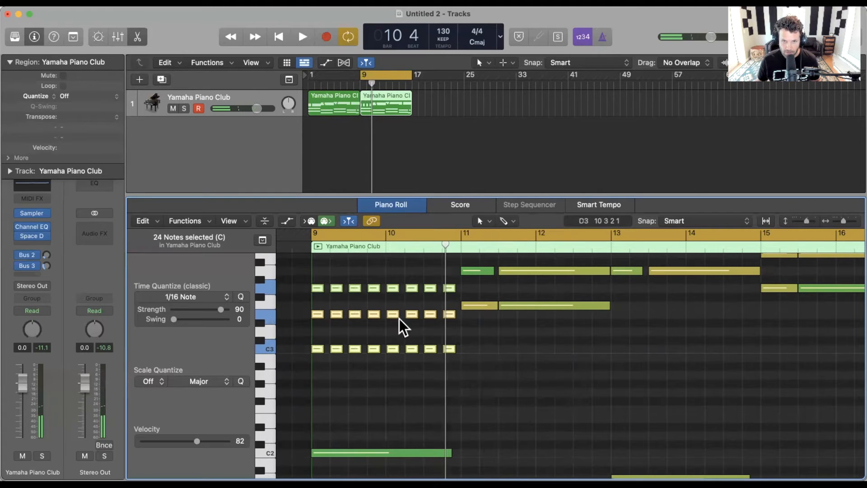
Quantize the repeated chord notes to 1/32 Note and shorten them to very brief staccato hits, listening to the result.
{"action": "left_click", "coordinate": [170, 300]}
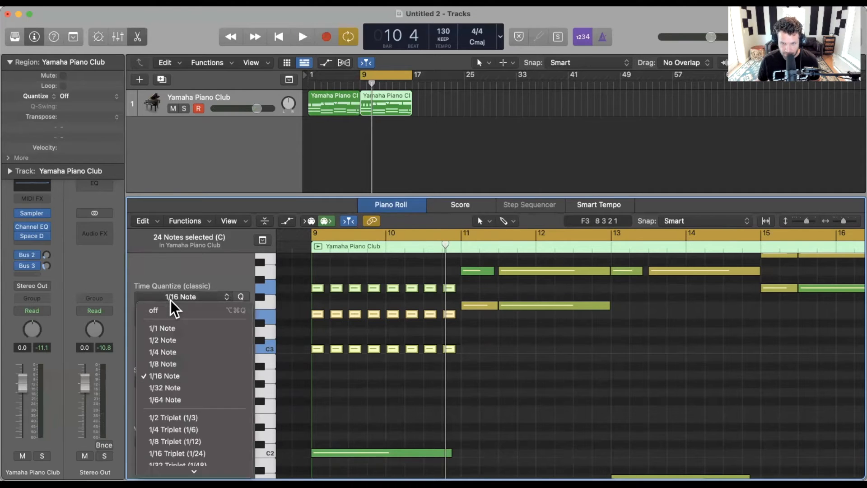
{"action": "left_click", "coordinate": [159, 388]}
{"action": "key", "text": "space"}
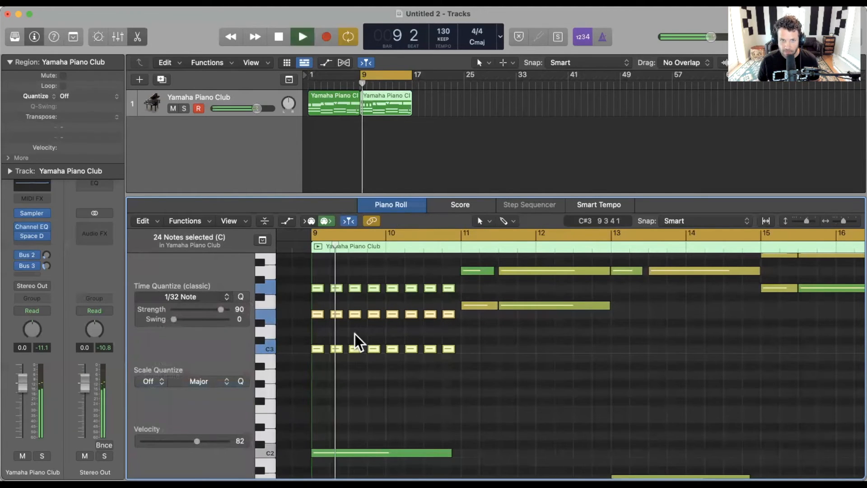
{"action": "key", "text": "space"}
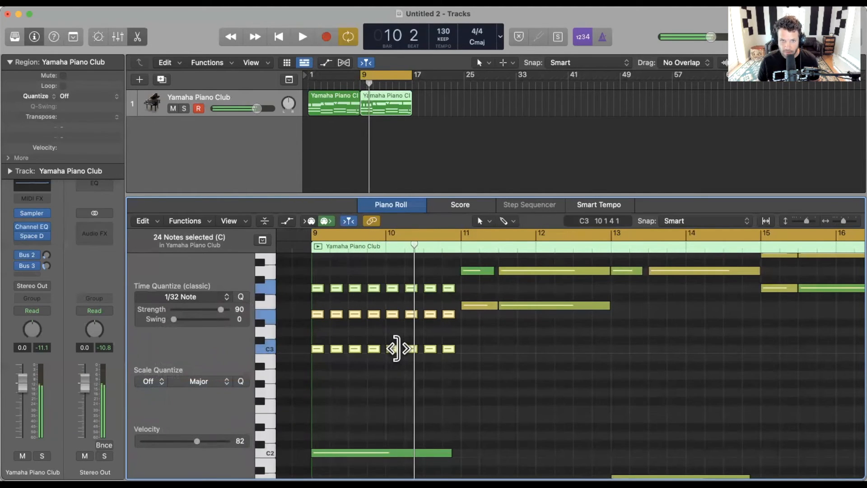
{"action": "left_click_drag", "start_coordinate": [395, 349], "coordinate": [392, 348]}
{"action": "key", "text": "space"}
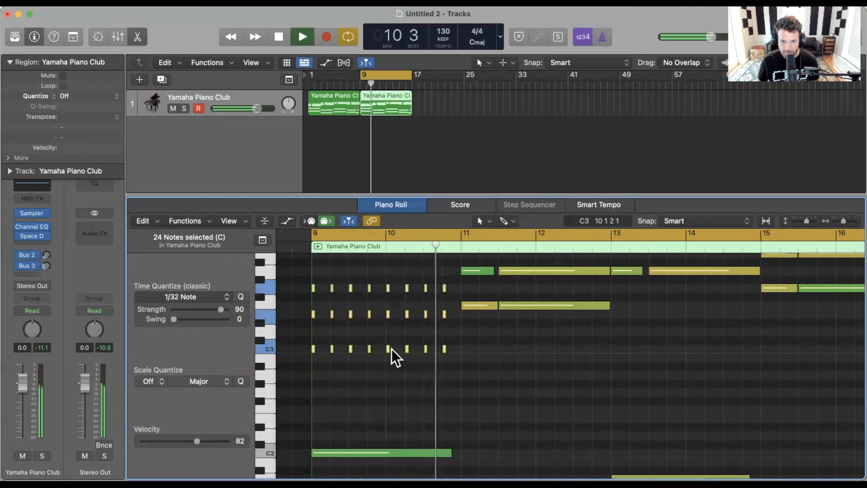
{"action": "key", "text": "space"}
Raise the top notes of the chord hits on beats 2 and 4 of bar 9 from G3 to A3.
{"action": "scroll", "coordinate": [392, 349], "scroll_direction": "up", "scroll_amount": 2}
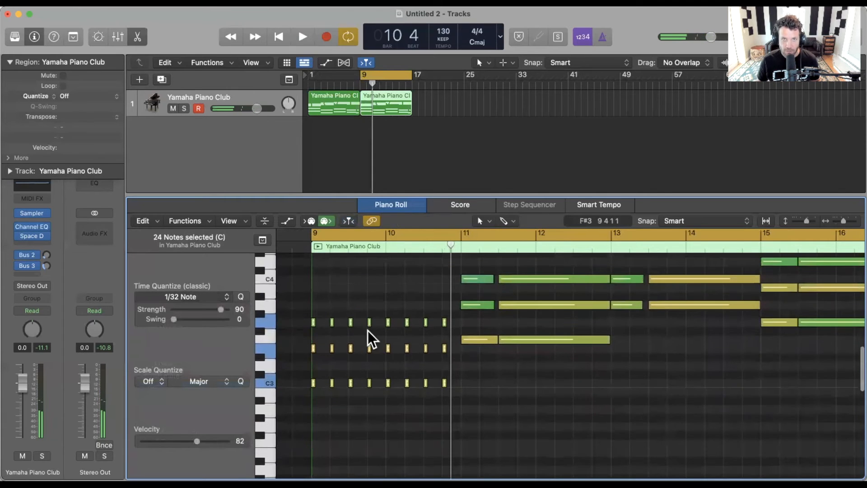
{"action": "left_click", "coordinate": [368, 334]}
{"action": "scroll", "coordinate": [380, 336], "scroll_direction": "left", "scroll_amount": 3}
{"action": "left_click", "coordinate": [396, 330]}
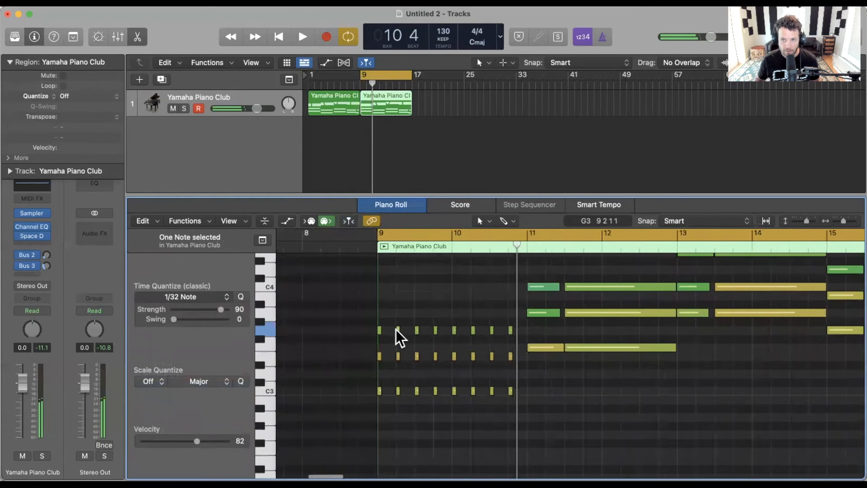
{"action": "key", "text": "alt+Up"}
{"action": "key", "text": "alt+Up"}
{"action": "key", "text": "space"}
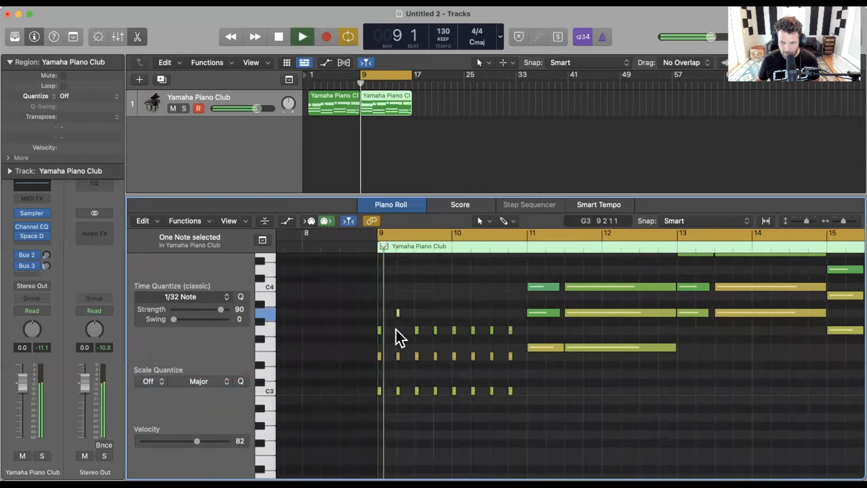
{"action": "key", "text": "space"}
{"action": "scroll", "coordinate": [396, 330], "scroll_direction": "left", "scroll_amount": 1}
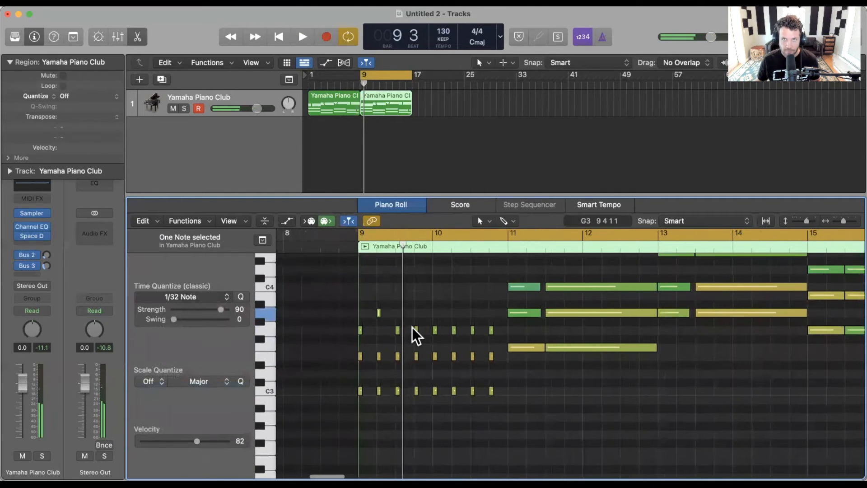
{"action": "left_click", "coordinate": [416, 330]}
{"action": "key", "text": "alt+Up"}
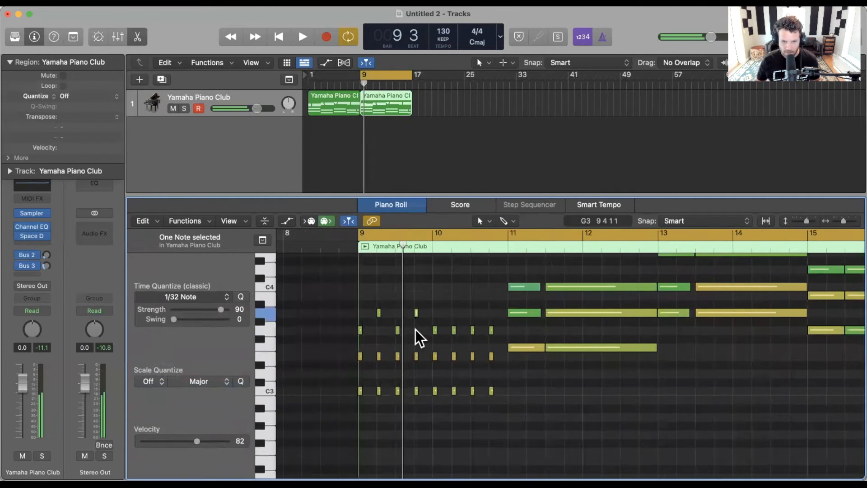
Raise the top note of the chord hit on beat 2 of bar 10 from G3 to B3.
{"action": "scroll", "coordinate": [416, 329], "scroll_direction": "right", "scroll_amount": 3}
{"action": "left_click", "coordinate": [413, 330]}
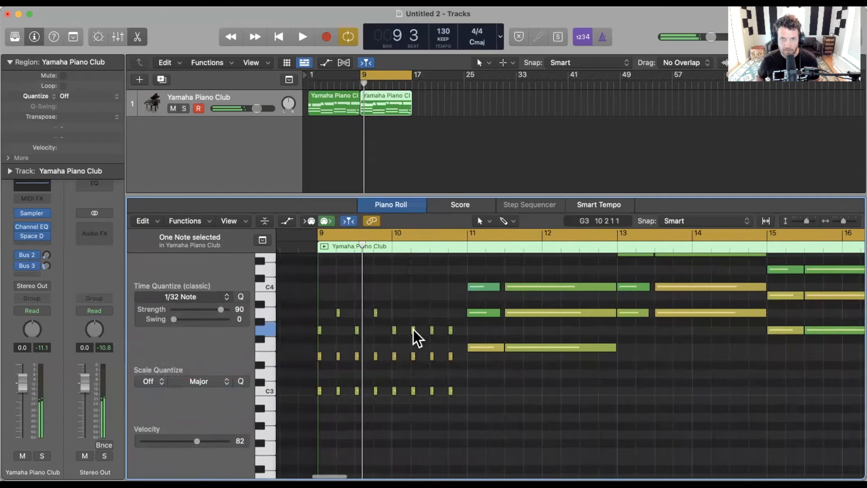
{"action": "key", "text": "alt+Up"}
{"action": "key", "text": "alt+Up"}
{"action": "key", "text": "alt+Up"}
{"action": "key", "text": "alt+Up"}
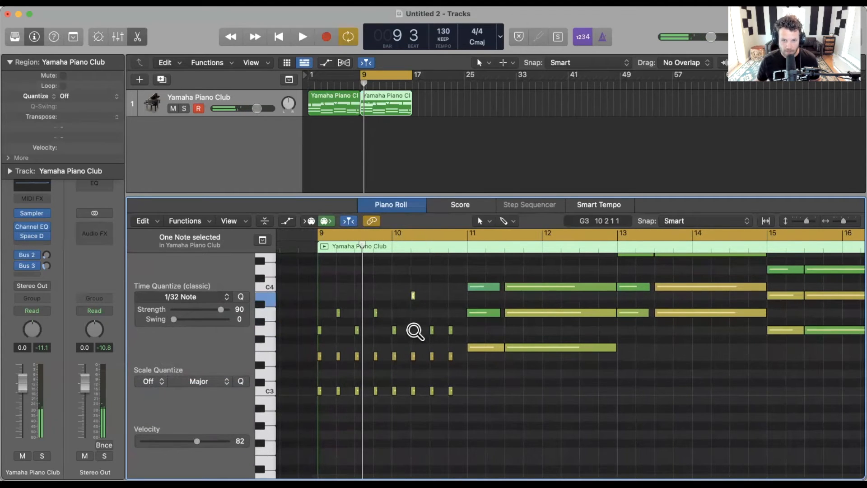
Raise the top note of the chord hit on beat 4 of bar 10 to A3 and play the melody from bar 9.
{"action": "scroll", "coordinate": [414, 330], "scroll_direction": "right", "scroll_amount": 3}
{"action": "left_click", "coordinate": [412, 330]}
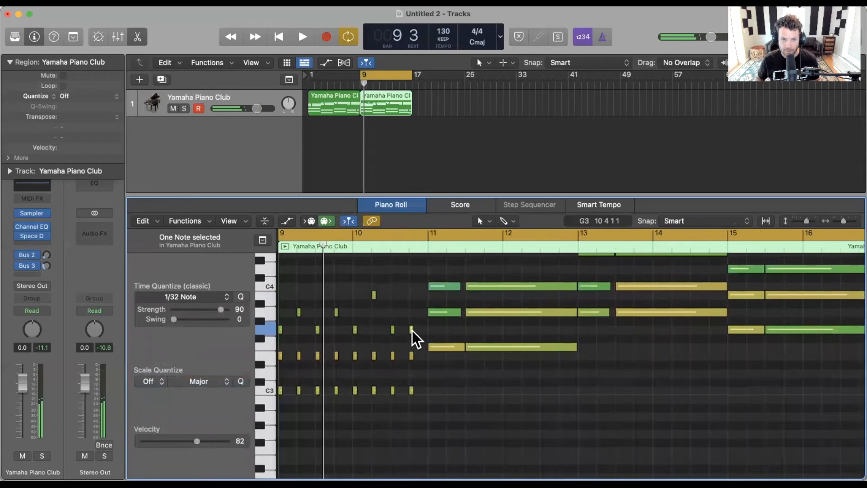
{"action": "key", "text": "alt+Up"}
{"action": "key", "text": "alt+Up"}
{"action": "key", "text": "space"}
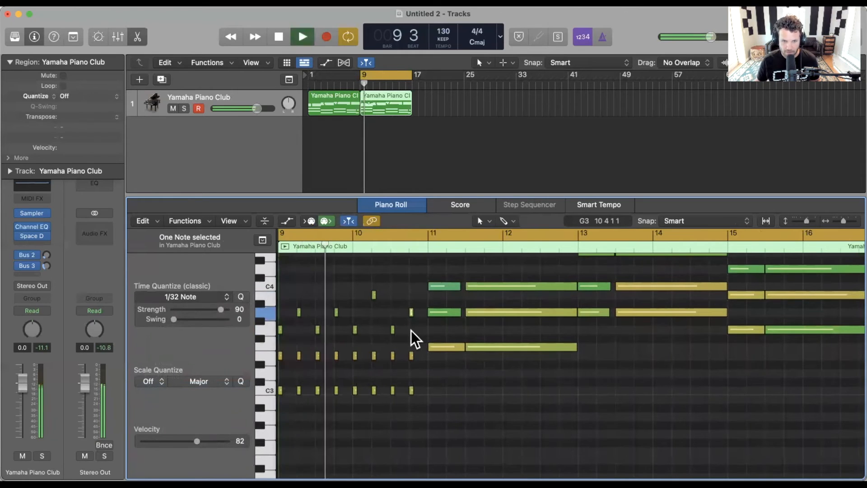
{"action": "scroll", "coordinate": [411, 331], "scroll_direction": "up", "scroll_amount": 2}
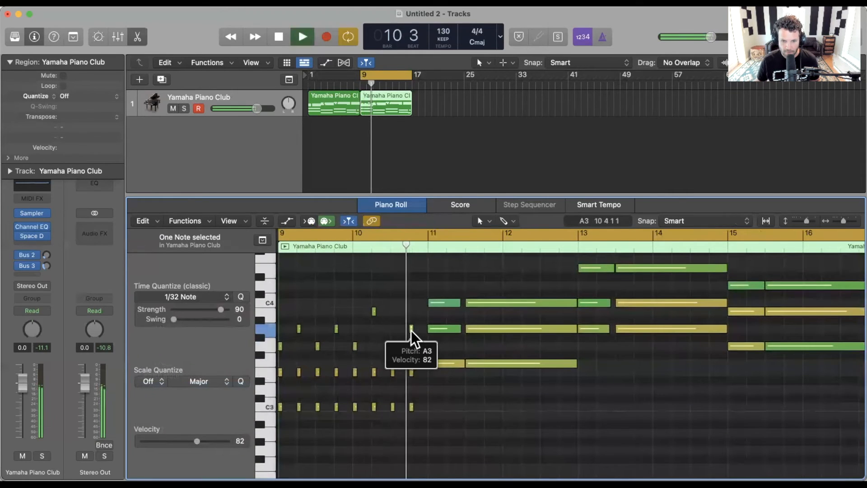
{"action": "key", "text": "space"}
{"action": "key", "text": "space"}
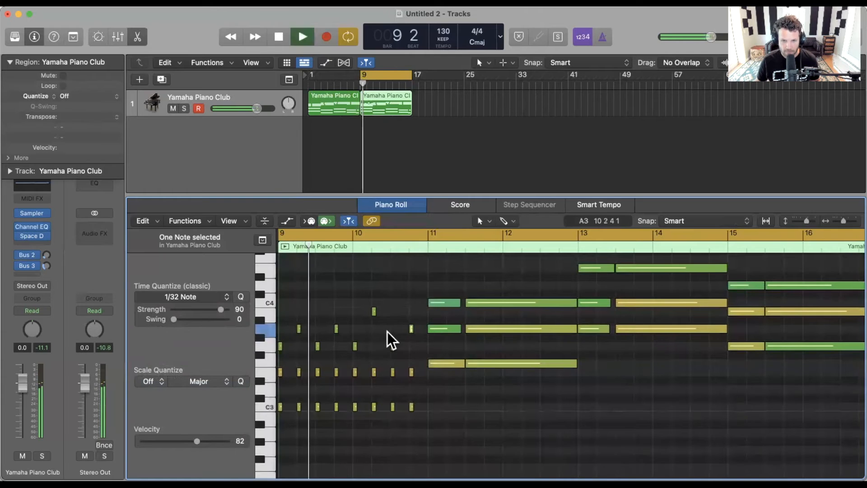
{"action": "scroll", "coordinate": [387, 332], "scroll_direction": "up", "scroll_amount": 1}
{"action": "key", "text": "space"}
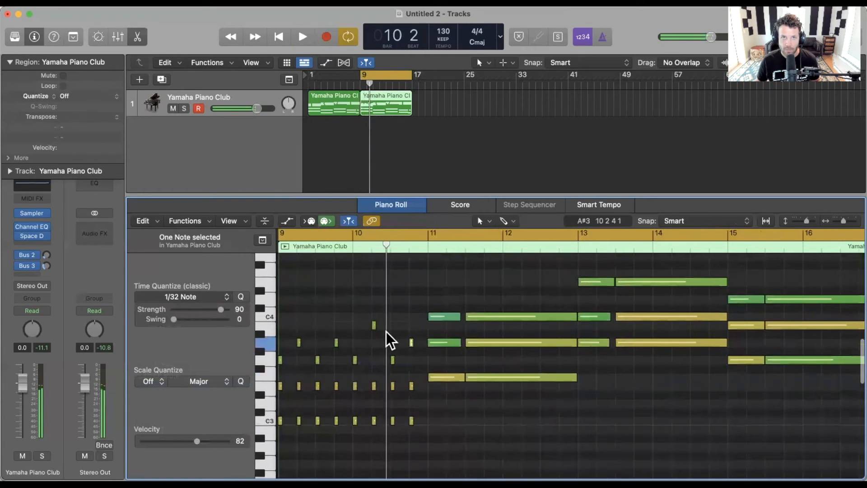
Lengthen the B3 note on beat 2 of bar 10 to a little over half a beat and play the passage.
{"action": "left_click_drag", "start_coordinate": [376, 325], "coordinate": [386, 340]}
{"action": "scroll", "coordinate": [374, 357], "scroll_direction": "down", "scroll_amount": 1}
{"action": "key", "text": "space"}
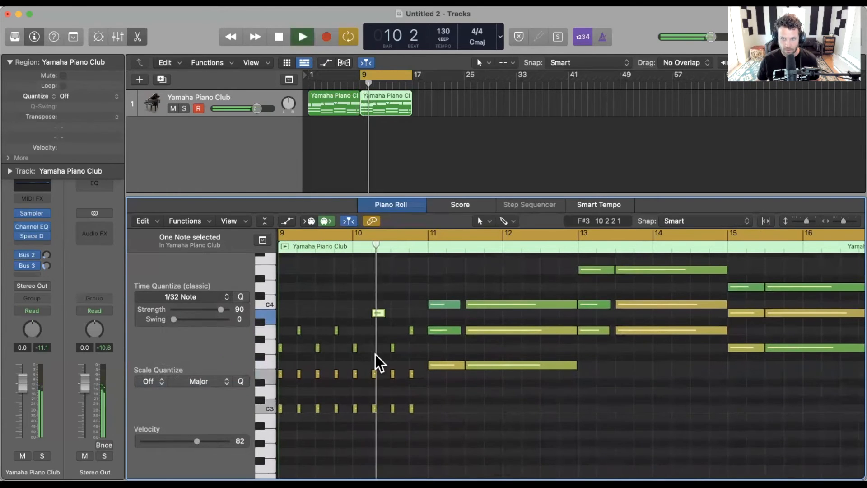
{"action": "key", "text": "space"}
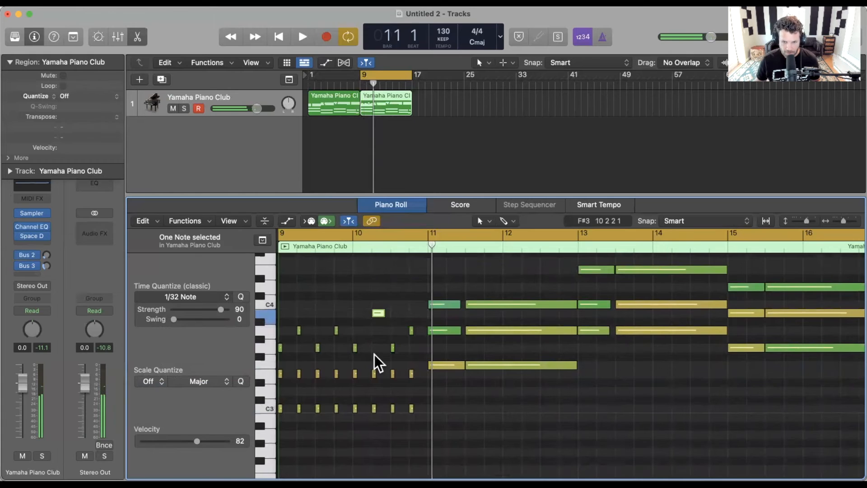
Quantize the notes in bars 9 and 10, including the bass, to 1/32 Note with swing set to 96 and play them.
{"action": "scroll", "coordinate": [374, 353], "scroll_direction": "left", "scroll_amount": 3}
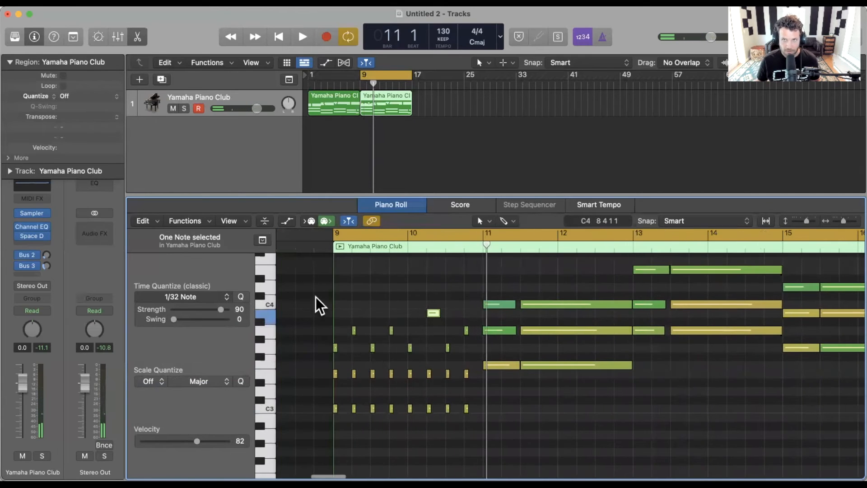
{"action": "left_click_drag", "start_coordinate": [323, 288], "coordinate": [464, 469]}
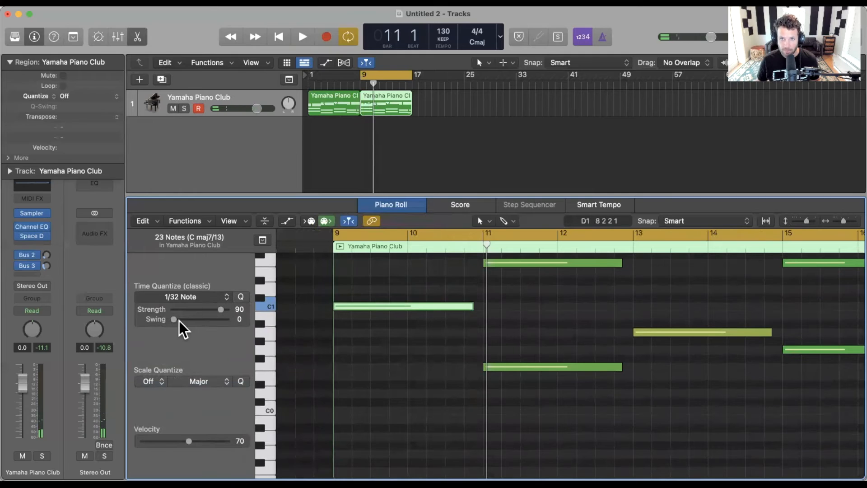
{"action": "left_click_drag", "start_coordinate": [172, 319], "coordinate": [211, 320]}
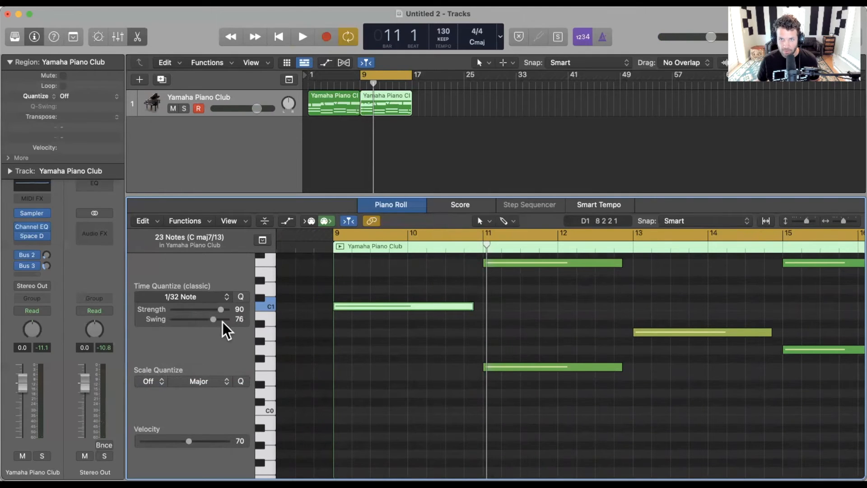
{"action": "left_click", "coordinate": [240, 296]}
{"action": "key", "text": "space"}
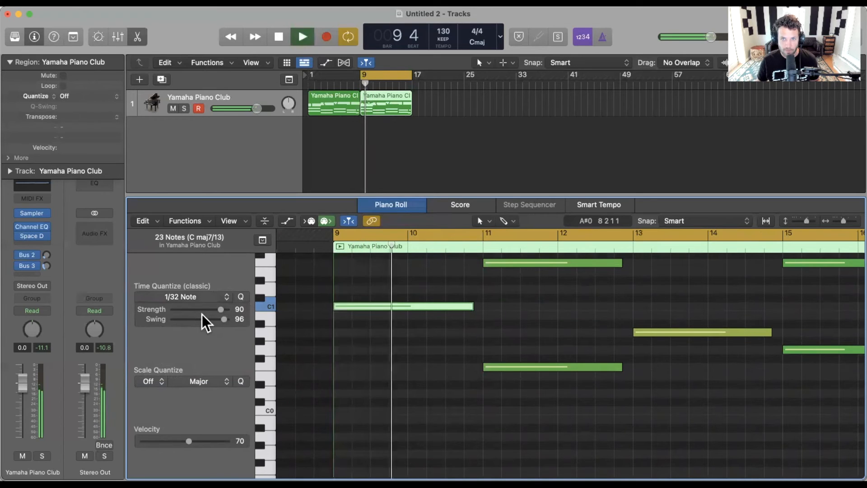
Quantize the selected notes in bars 9 and 10 to 1/16 Swing F and play them.
{"action": "key", "text": "space"}
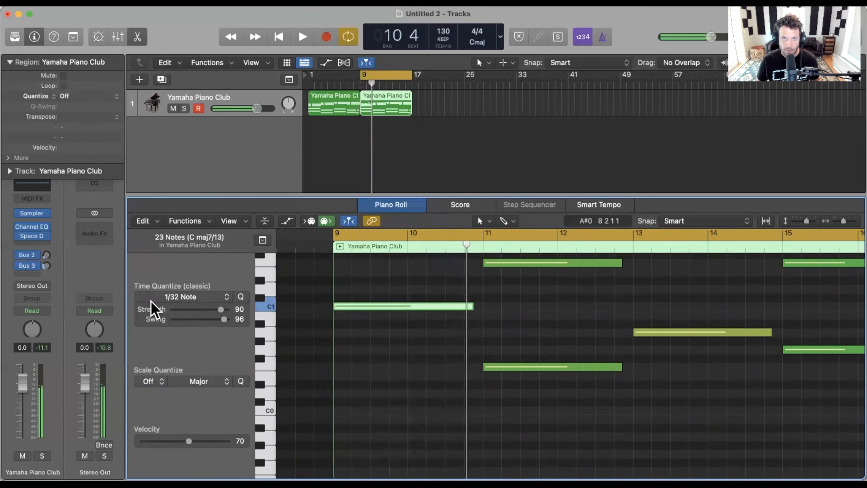
{"action": "left_click", "coordinate": [159, 300]}
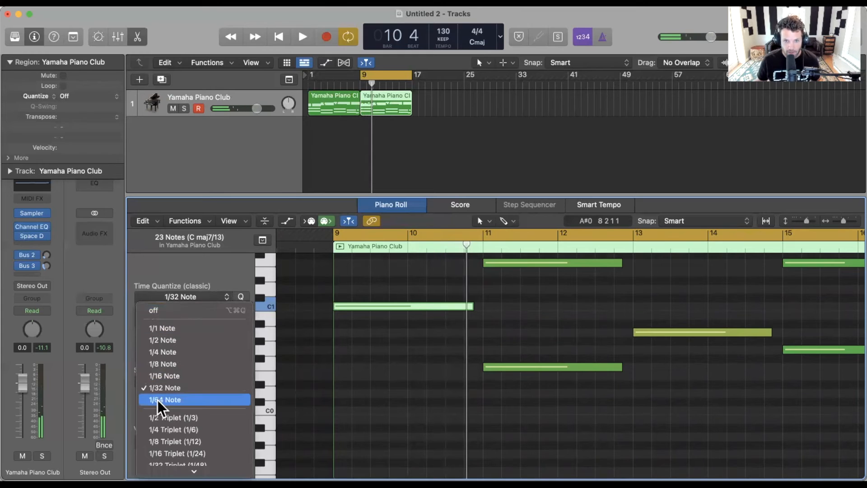
{"action": "scroll", "coordinate": [156, 401], "scroll_direction": "down", "scroll_amount": 3}
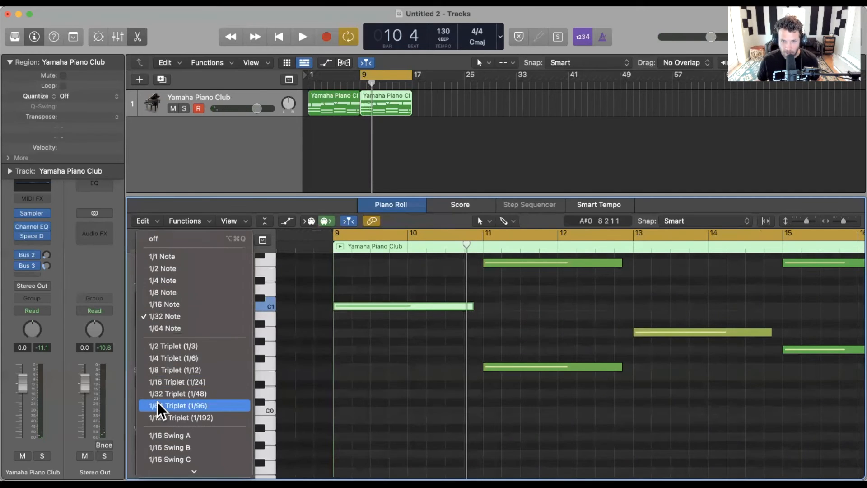
{"action": "scroll", "coordinate": [158, 402], "scroll_direction": "down", "scroll_amount": 3}
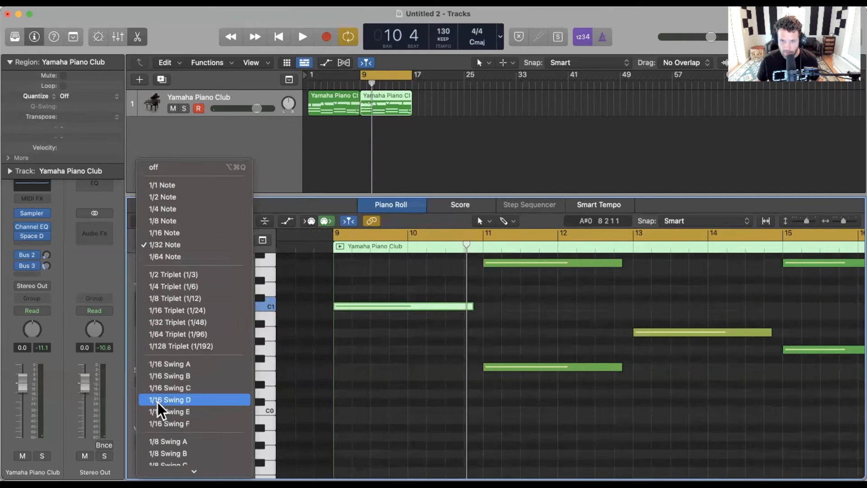
{"action": "left_click", "coordinate": [179, 424]}
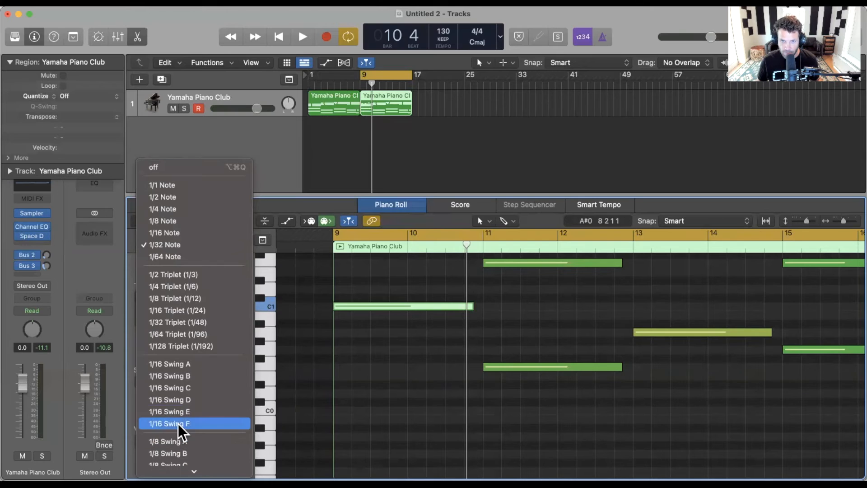
{"action": "key", "text": "space"}
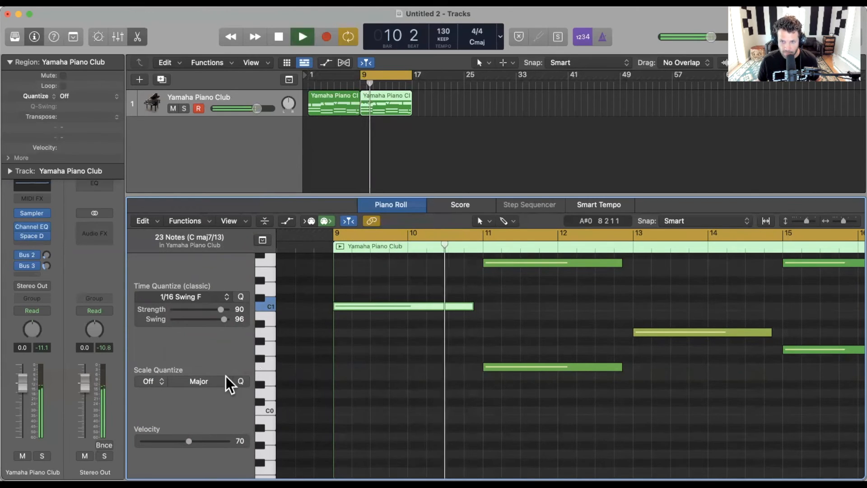
{"action": "key", "text": "space"}
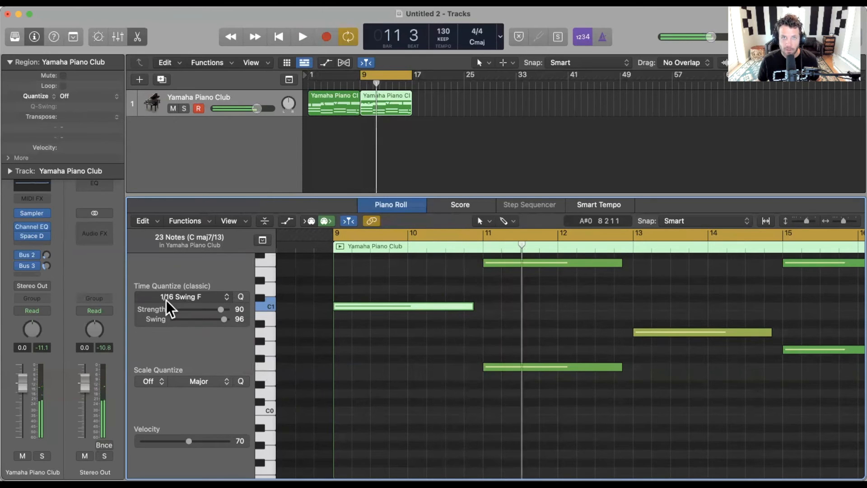
Quantize the selected notes in bars 9 and 10 to 1/8 Swing F and play them.
{"action": "left_click", "coordinate": [175, 296]}
{"action": "scroll", "coordinate": [167, 427], "scroll_direction": "down", "scroll_amount": 5}
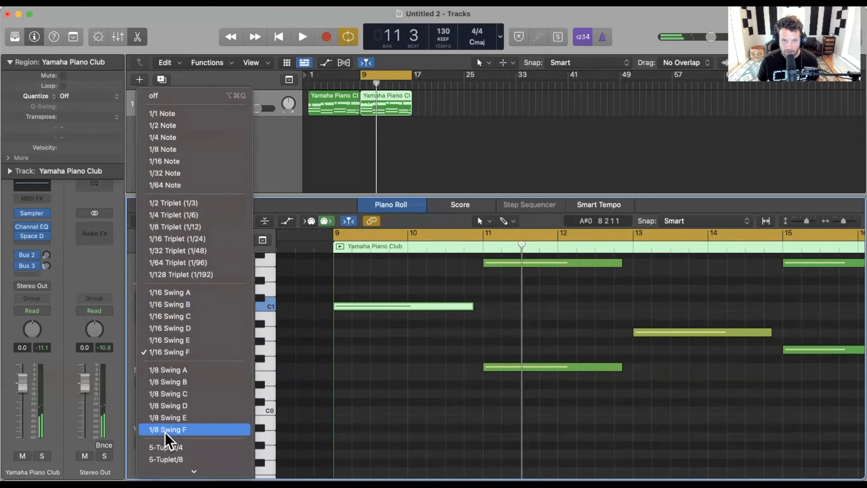
{"action": "left_click", "coordinate": [177, 429]}
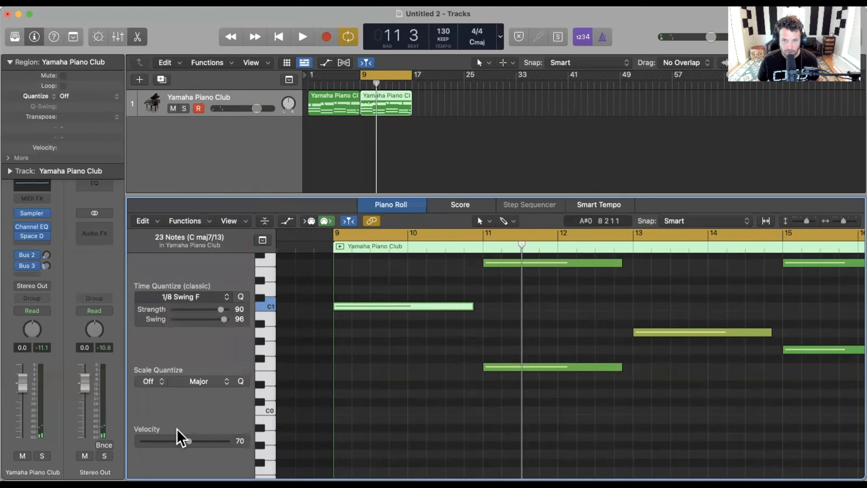
{"action": "key", "text": "space"}
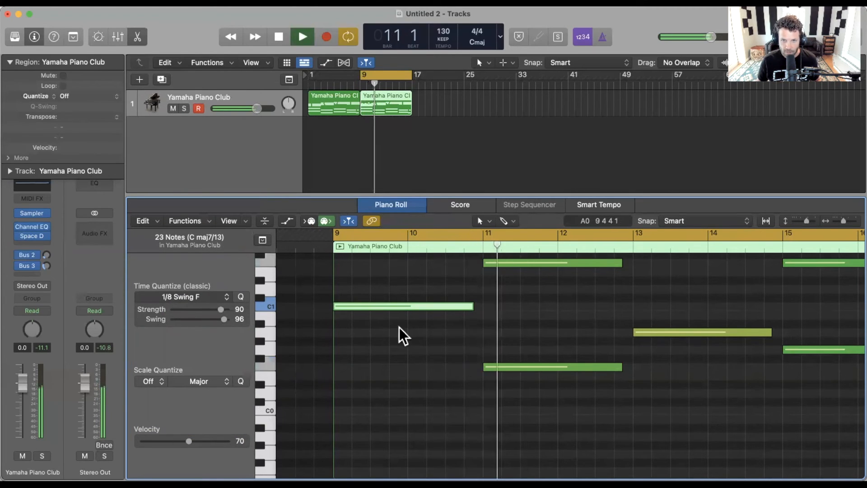
{"action": "key", "text": "space"}
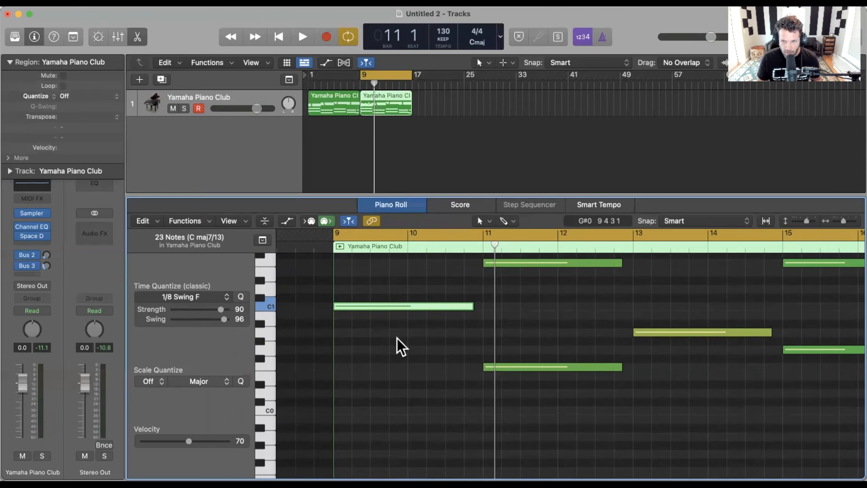
Search the sound library for "electric piano", audition Abstract Electric Piano, and change the track's instrument to Chorused Electric Piano while playing.
{"action": "key", "text": "y"}
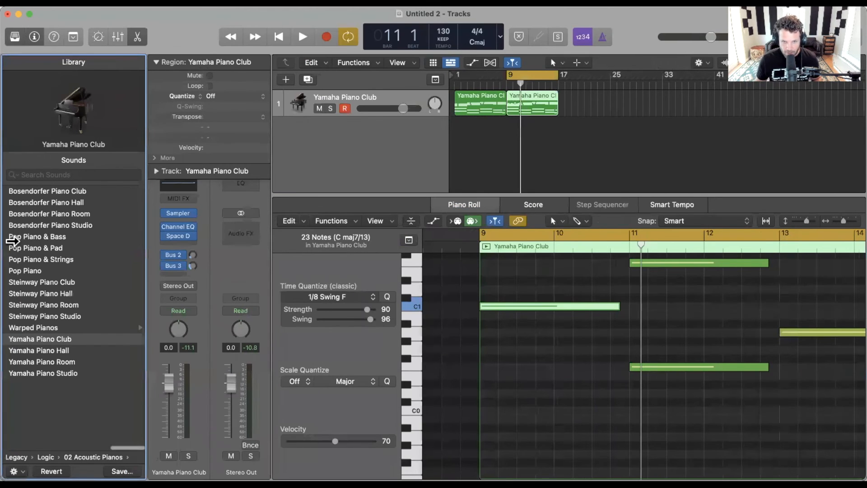
{"action": "left_click", "coordinate": [35, 176]}
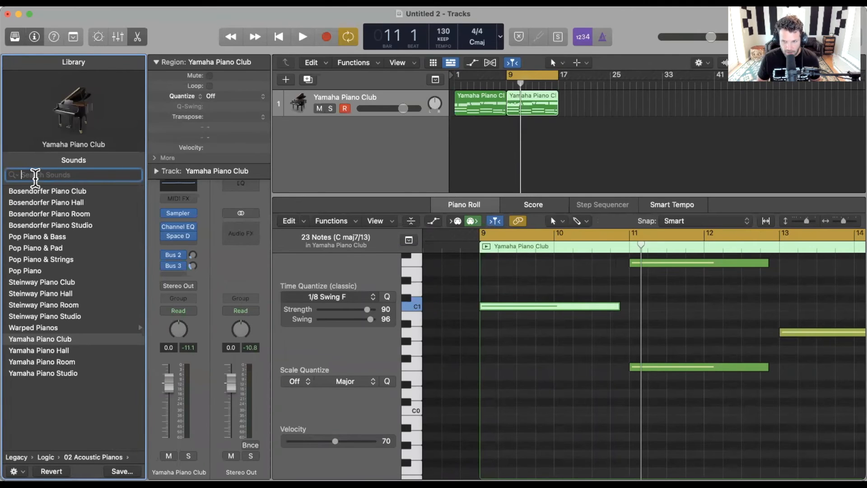
{"action": "type", "text": "electric piano"}
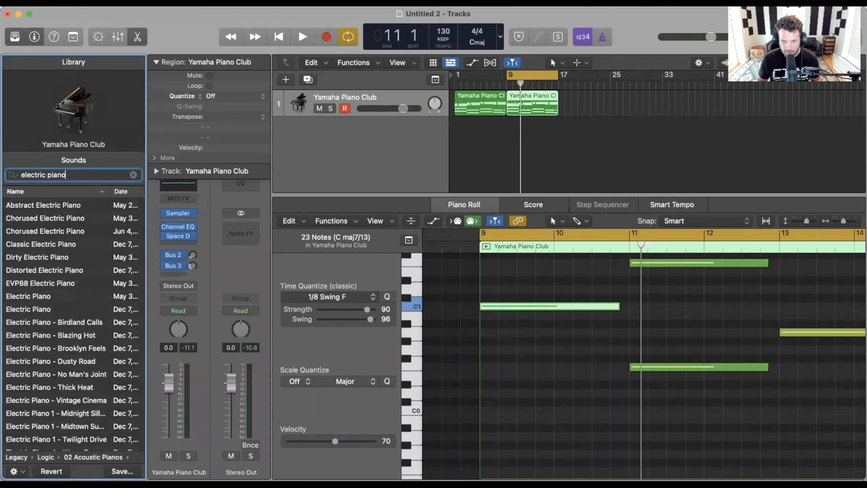
{"action": "left_click", "coordinate": [54, 204]}
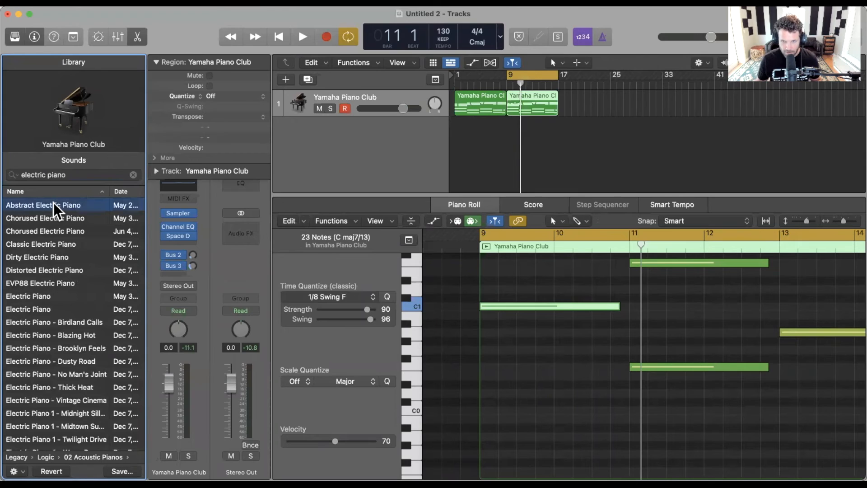
{"action": "key", "text": "space"}
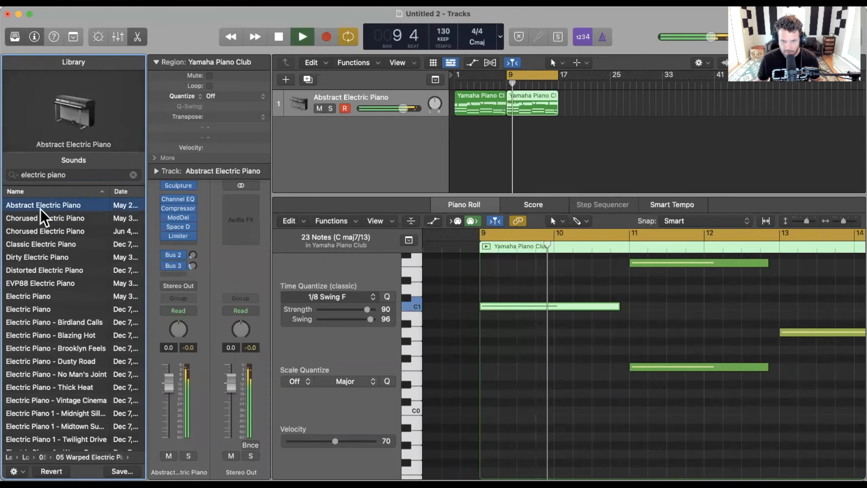
{"action": "left_click", "coordinate": [31, 218]}
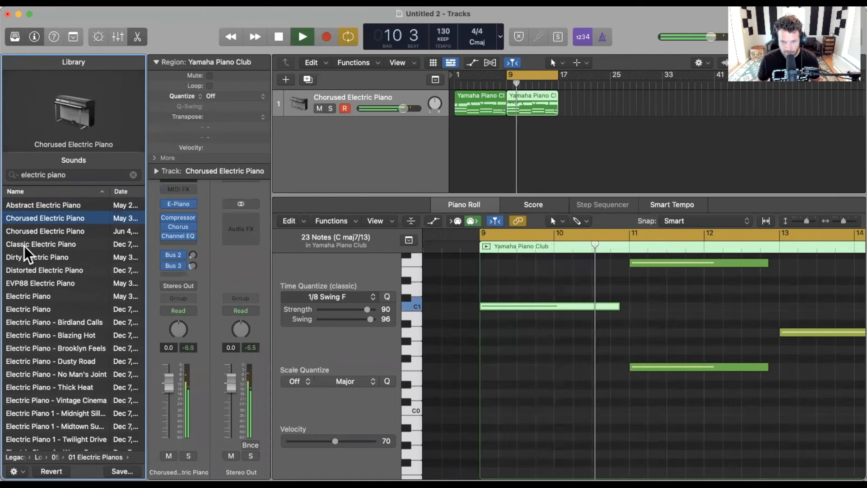
{"action": "key", "text": "space"}
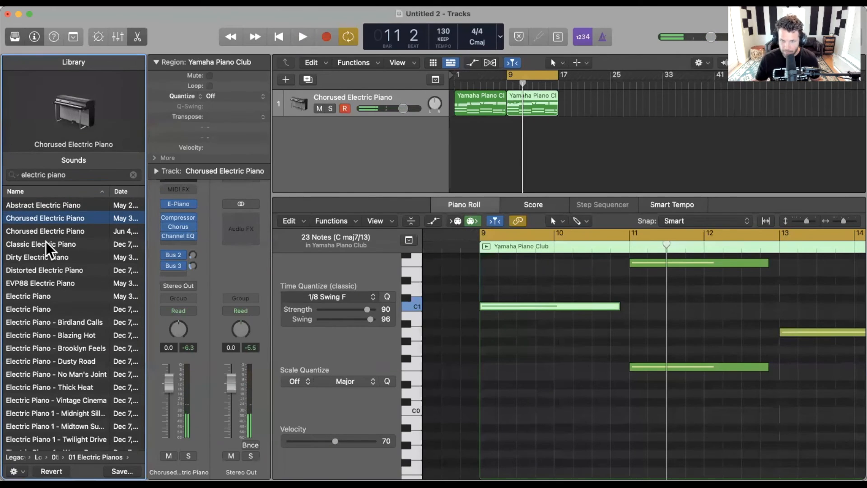
Duplicate the Chorused Electric Piano track and copy the region from bar 9 onto the new track at bar 9.
{"action": "key", "text": "e"}
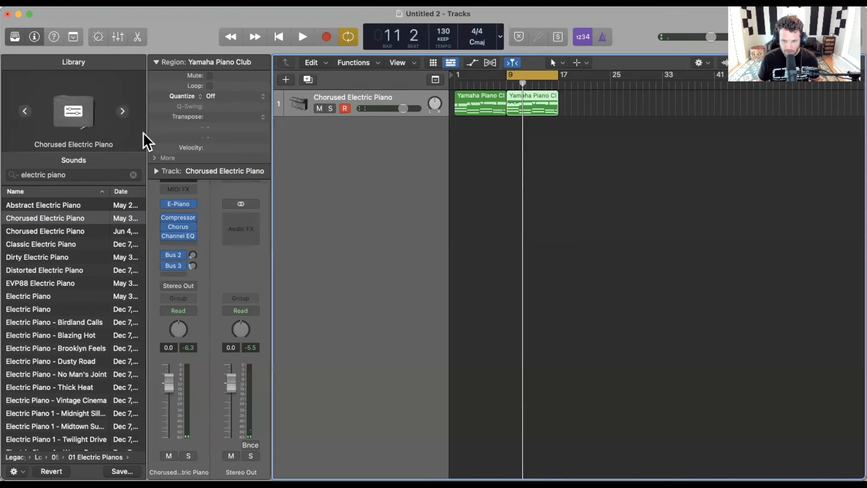
{"action": "key", "text": "y"}
{"action": "left_click", "coordinate": [360, 82]}
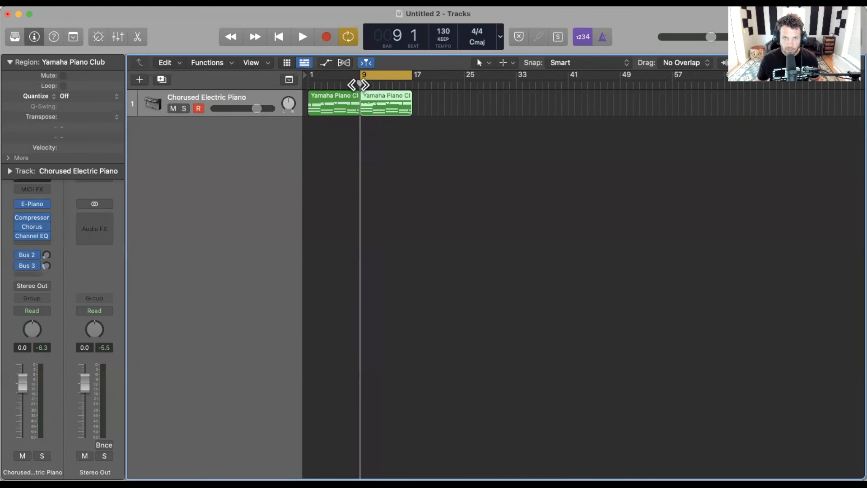
{"action": "left_click", "coordinate": [162, 80]}
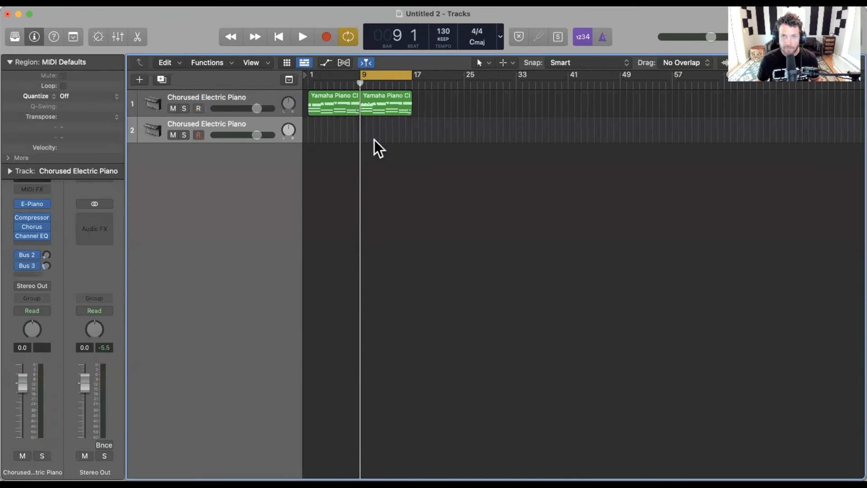
{"action": "left_click", "coordinate": [386, 108]}
{"action": "key", "text": "super+c"}
{"action": "key", "text": "super+v"}
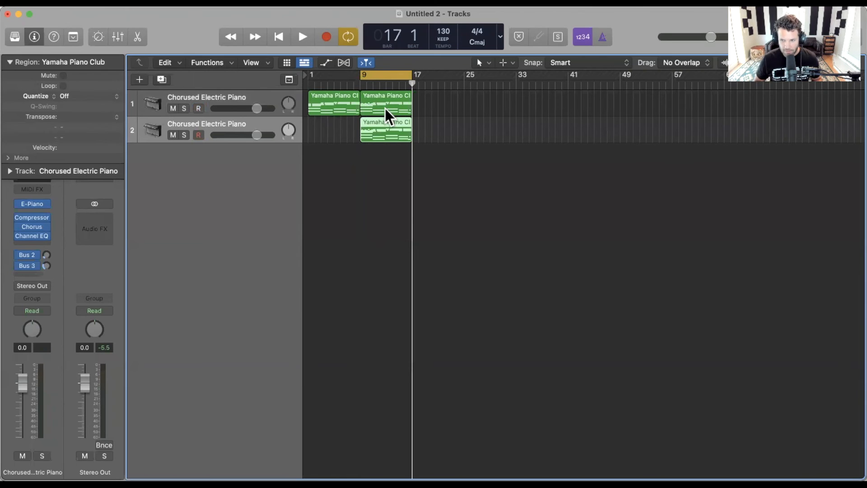
Solo the second track and transpose its copied region by +12, playing it before and after the change.
{"action": "key", "text": "s"}
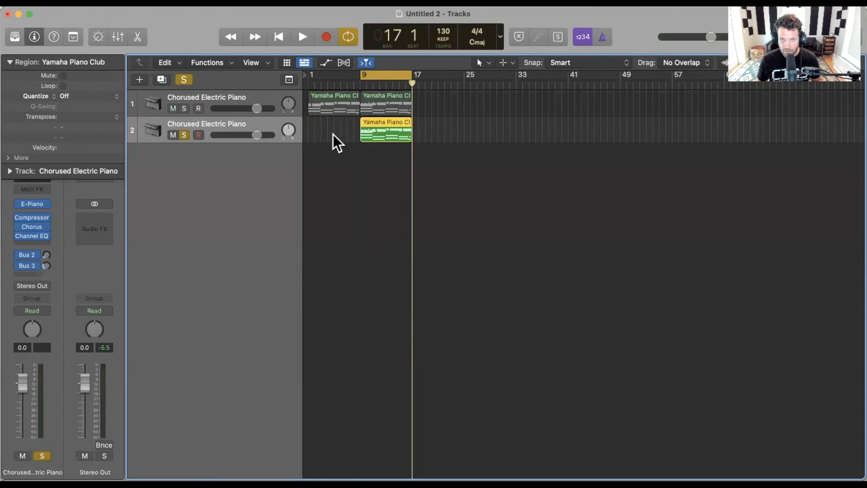
{"action": "left_click", "coordinate": [422, 151]}
{"action": "left_click", "coordinate": [385, 131]}
{"action": "key", "text": "space"}
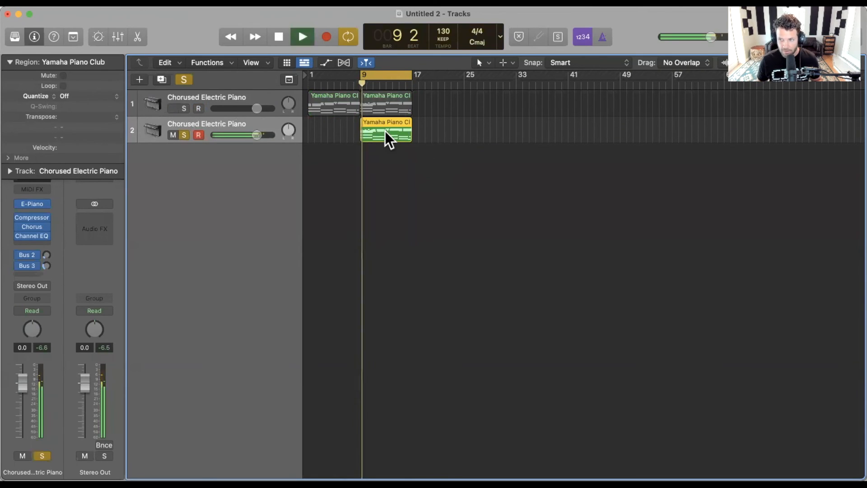
{"action": "key", "text": "space"}
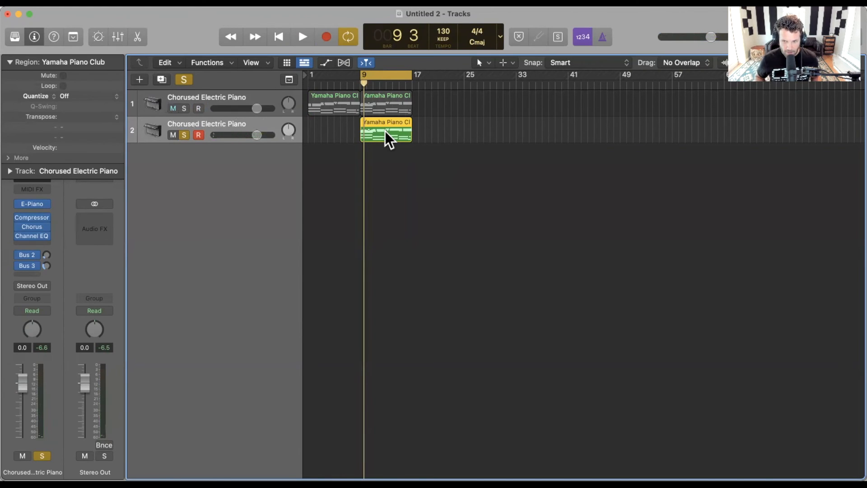
{"action": "key", "text": "alt+shift+Up"}
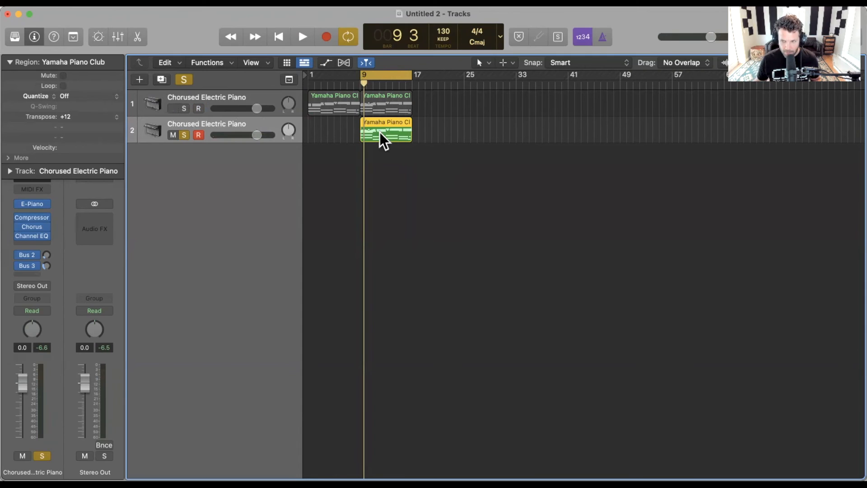
{"action": "key", "text": "space"}
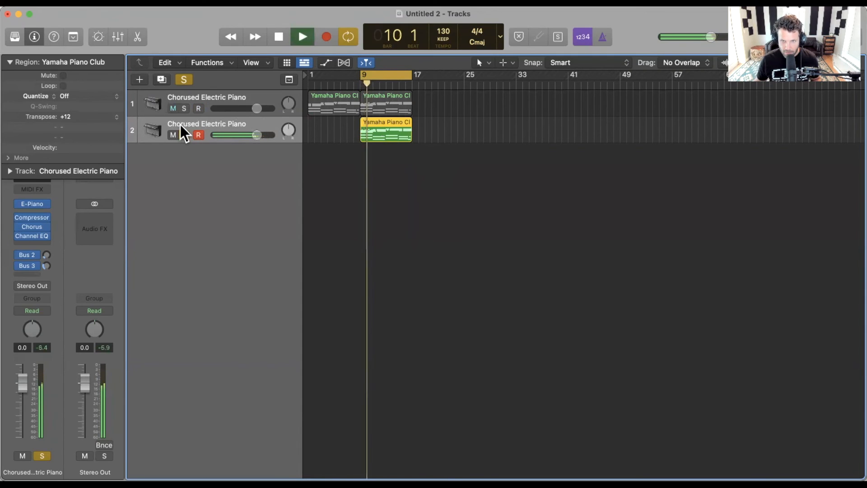
{"action": "key", "text": "space"}
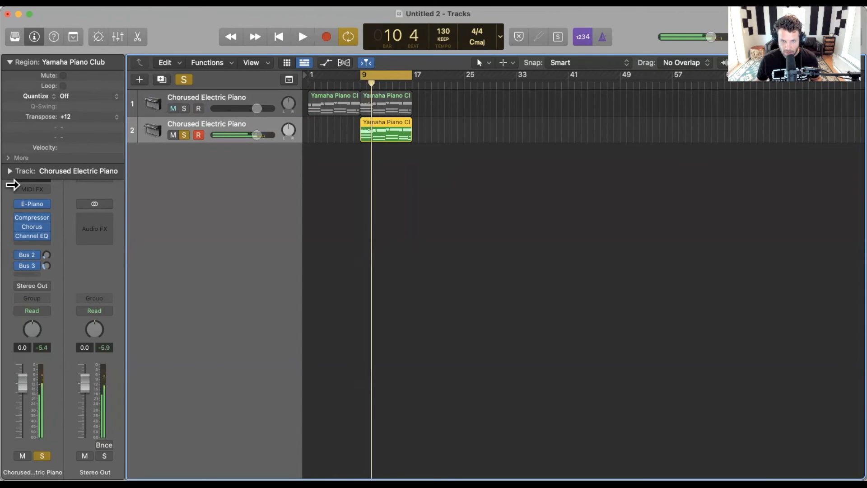
Audition Electra Piano, Electric Attack + Chorus and Electric Attack Piano on the second track, and settle on Funk Piano Phaser.
{"action": "key", "text": "y"}
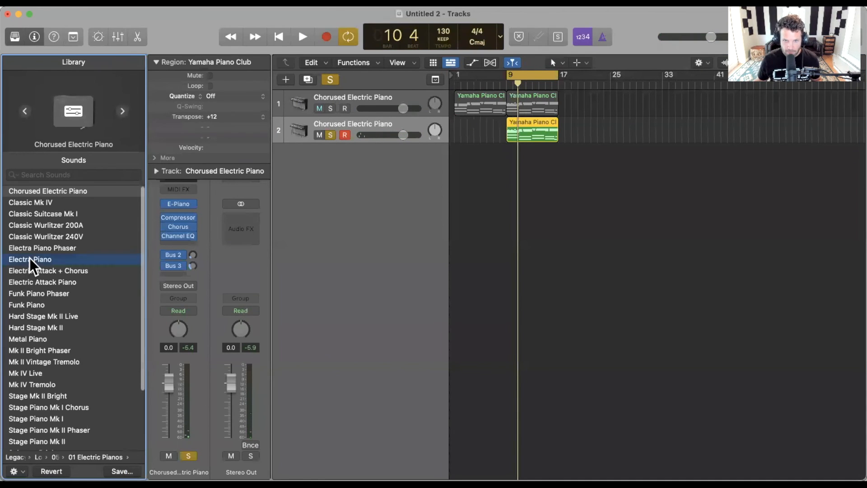
{"action": "left_click", "coordinate": [28, 260]}
{"action": "key", "text": "space"}
{"action": "left_click", "coordinate": [25, 271]}
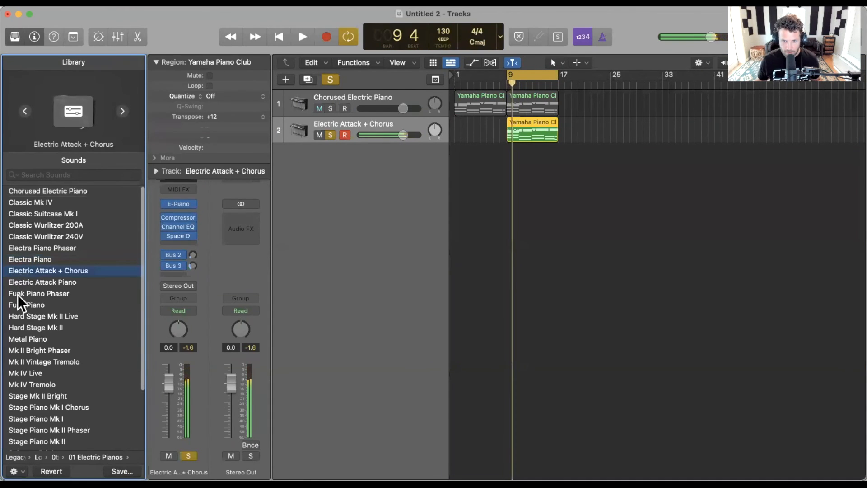
{"action": "left_click", "coordinate": [36, 283]}
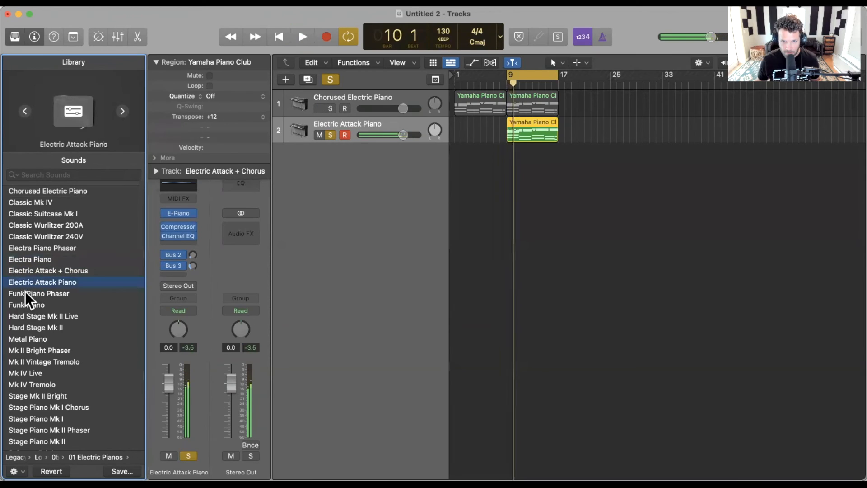
{"action": "left_click", "coordinate": [31, 294]}
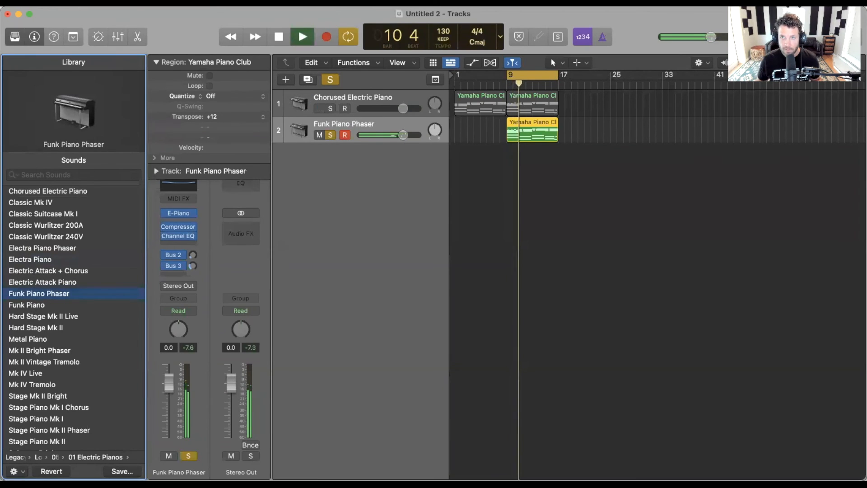
Lower the Funk Piano Phaser track's volume to -5.4 dB, unsolo it and play both tracks together.
{"action": "left_click_drag", "start_coordinate": [390, 136], "coordinate": [387, 134]}
{"action": "key", "text": "space"}
{"action": "key", "text": "space"}
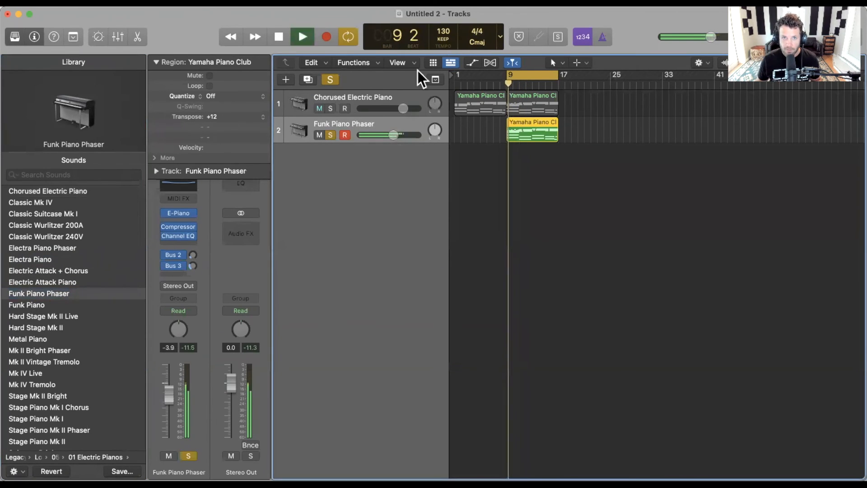
{"action": "key", "text": "space"}
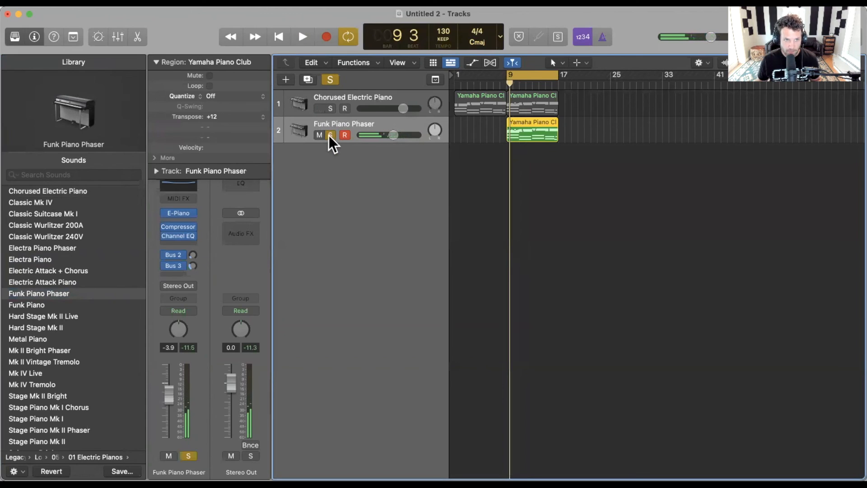
{"action": "left_click", "coordinate": [330, 135]}
{"action": "left_click_drag", "start_coordinate": [394, 140], "coordinate": [389, 142]}
{"action": "key", "text": "space"}
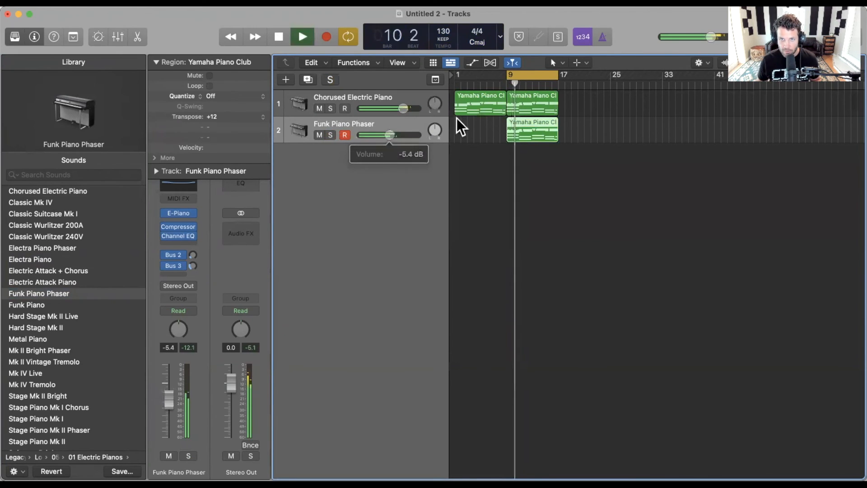
{"action": "key", "text": "space"}
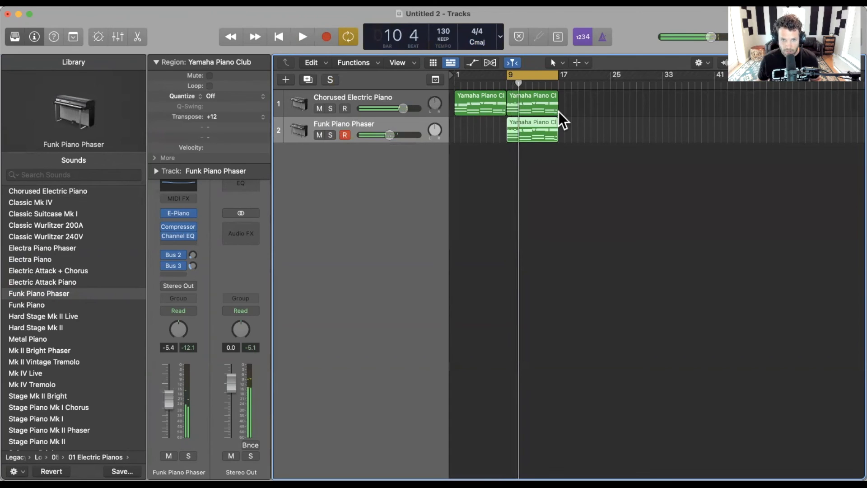
Open the transposed region on the Funk Piano Phaser track in the Piano Roll.
{"action": "double_click", "coordinate": [517, 103]}
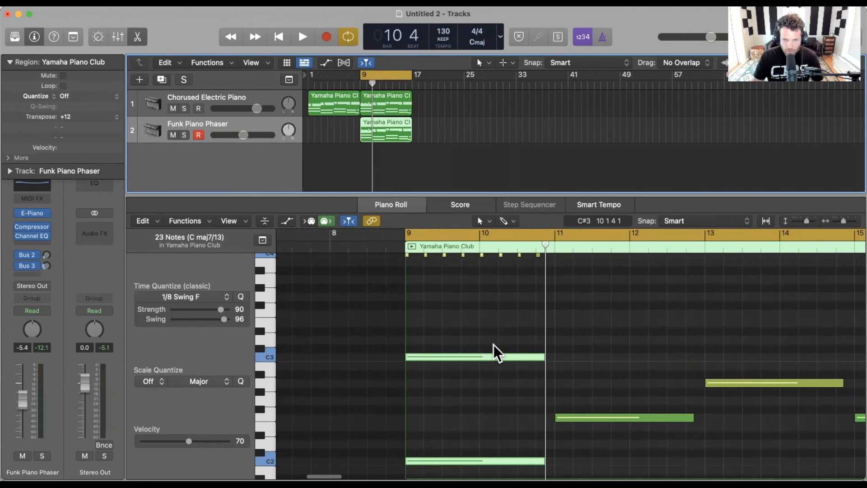